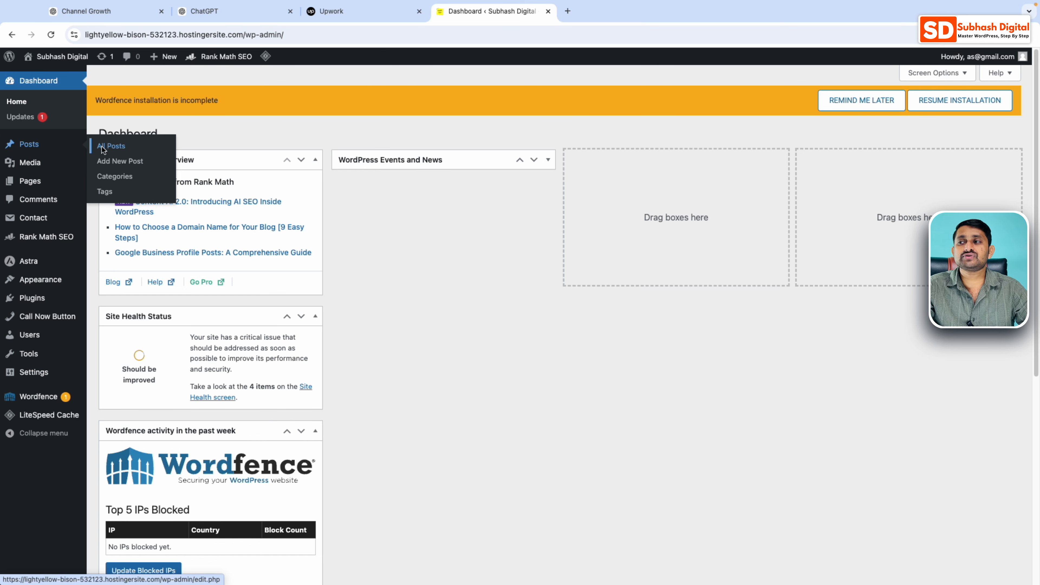
Start a new WordPress post and postpone the Wordfence installation reminder, closing its notice.
click(119, 165)
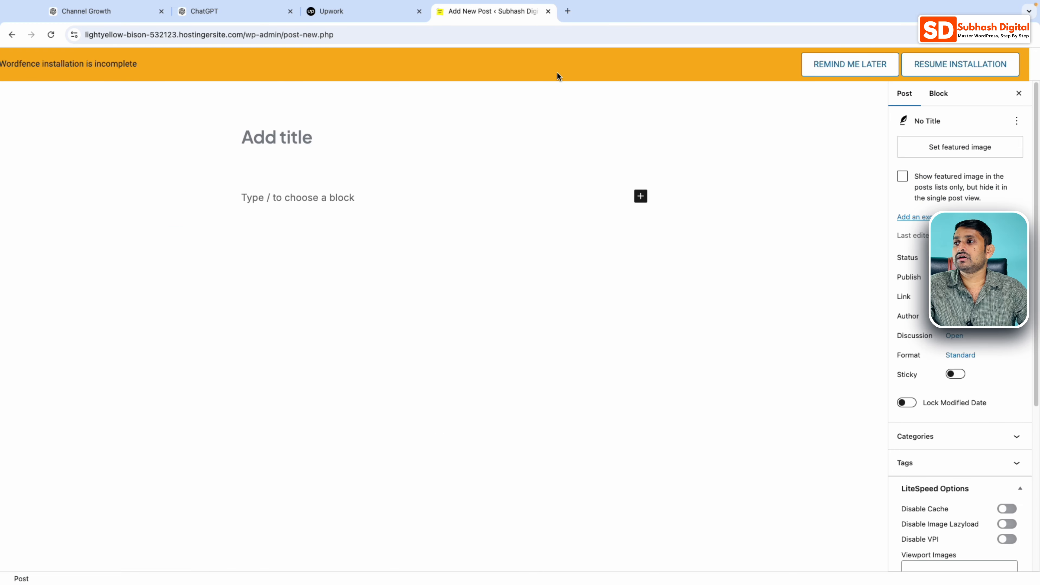
click(827, 68)
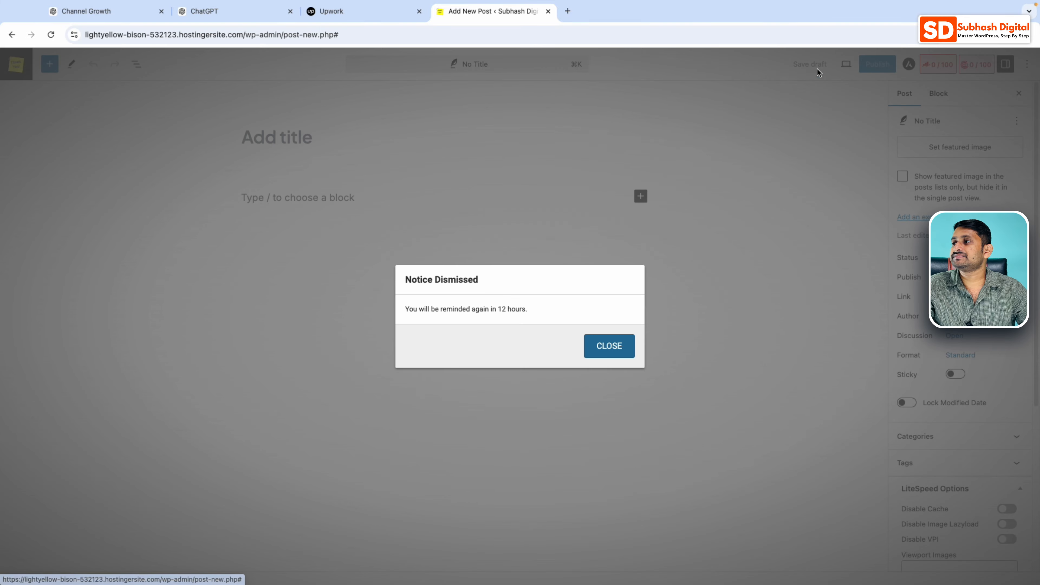
click(610, 345)
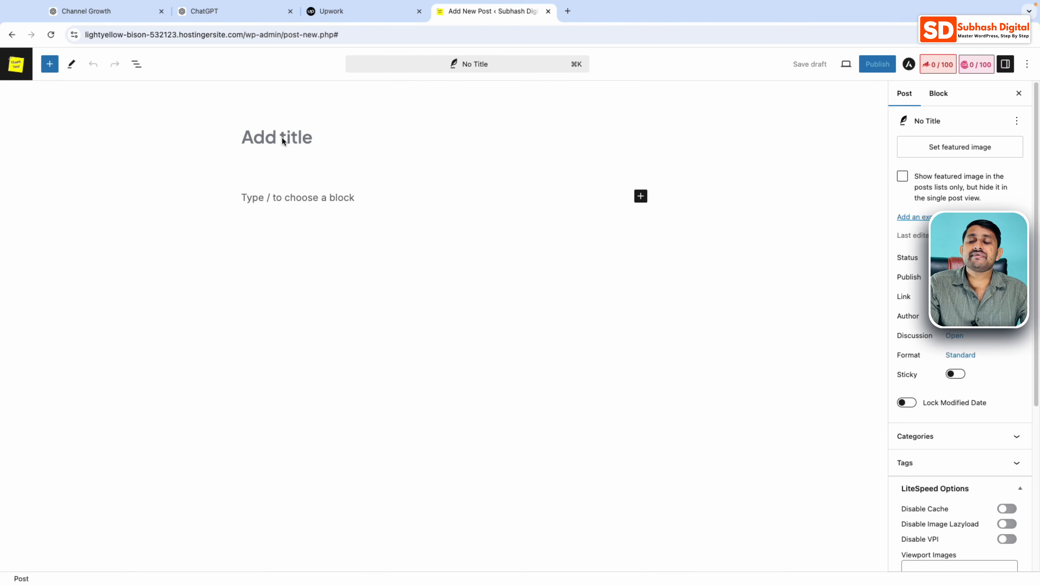
Title the post "Creating Your First Blog Posts: A Step-by-Step Guide for Beginners", copied from the ChatGPT blog post.
click(271, 138)
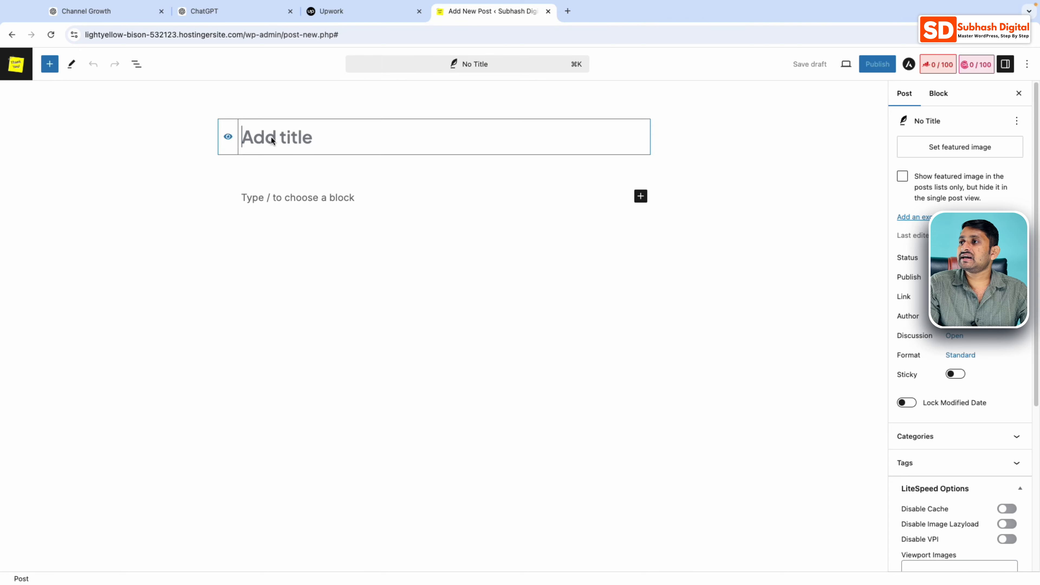
click(216, 16)
scroll(357, 186, up, 5)
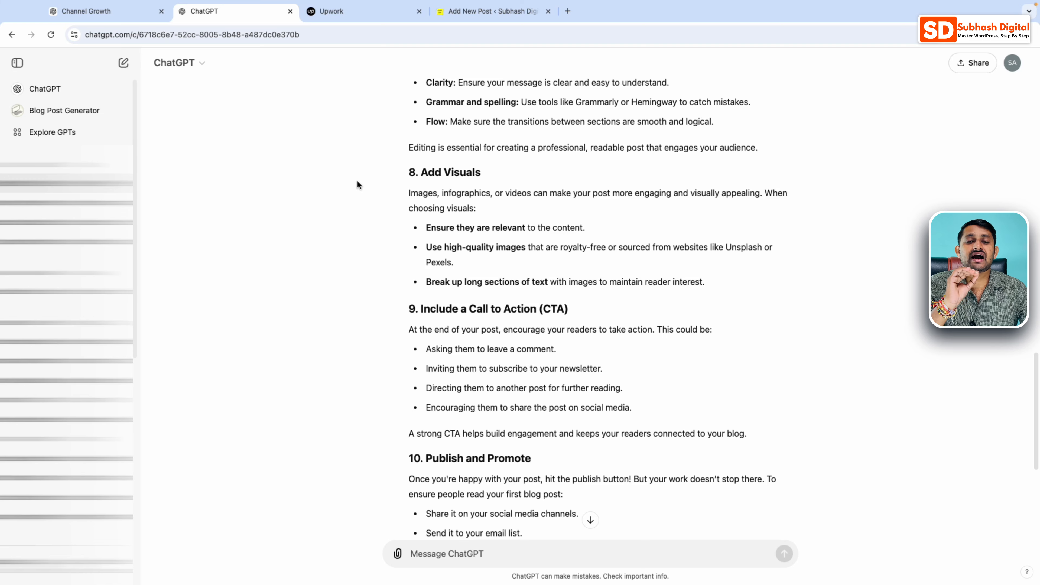
scroll(357, 181, up, 20)
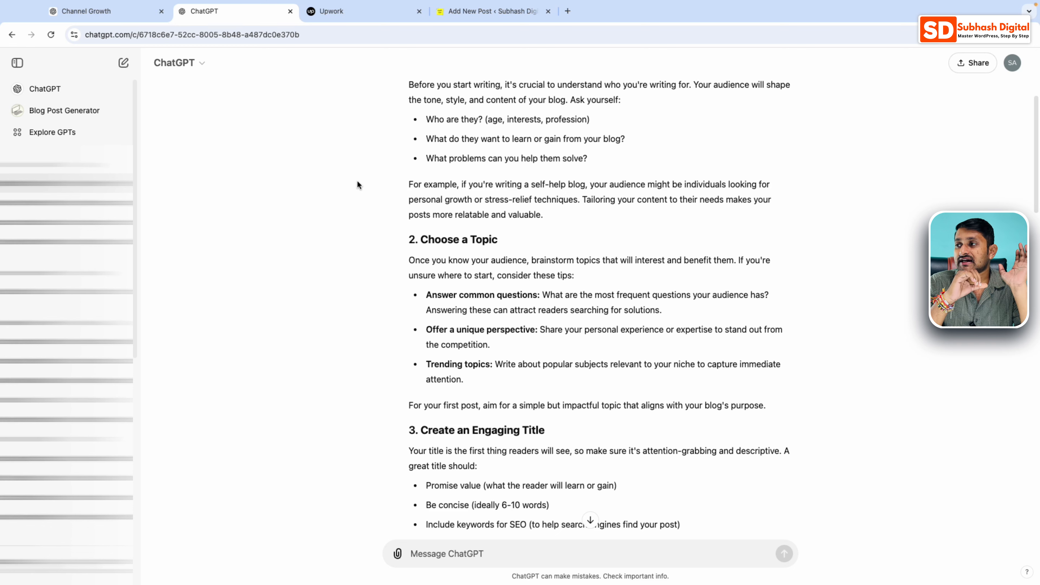
scroll(432, 231, up, 5)
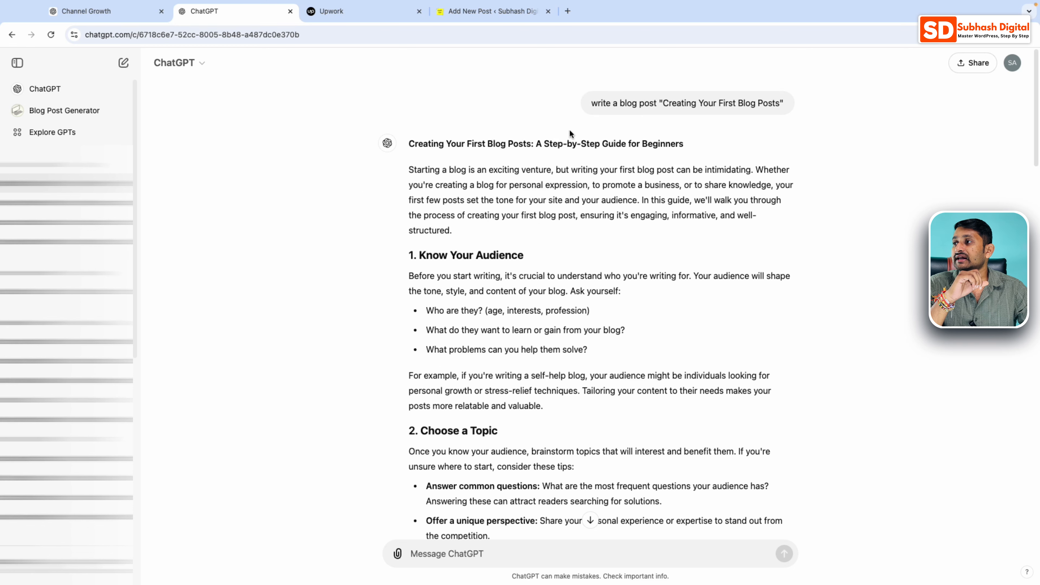
drag(695, 149, 396, 146)
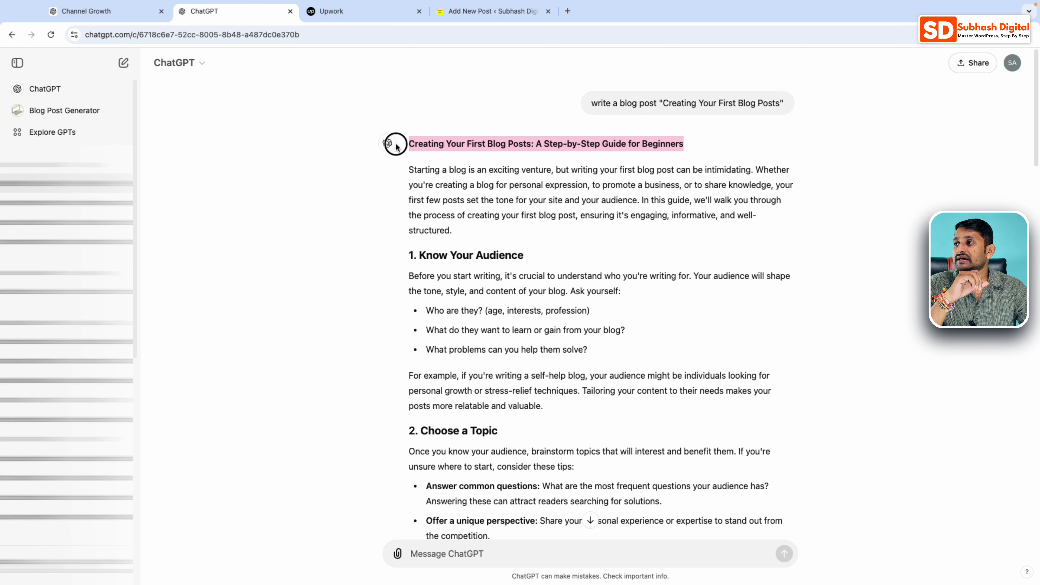
right_click(459, 142)
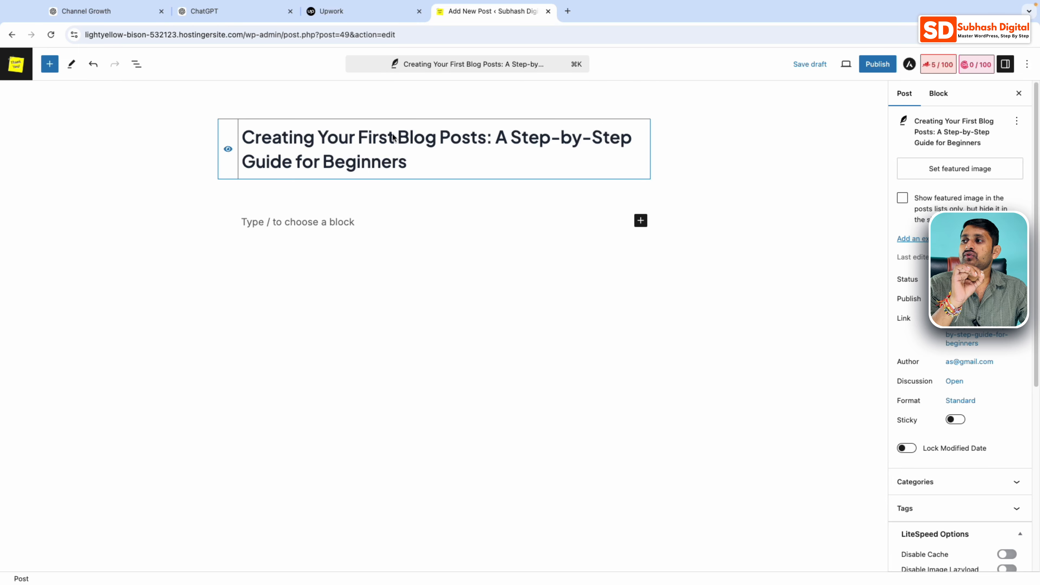
drag(485, 138, 243, 137)
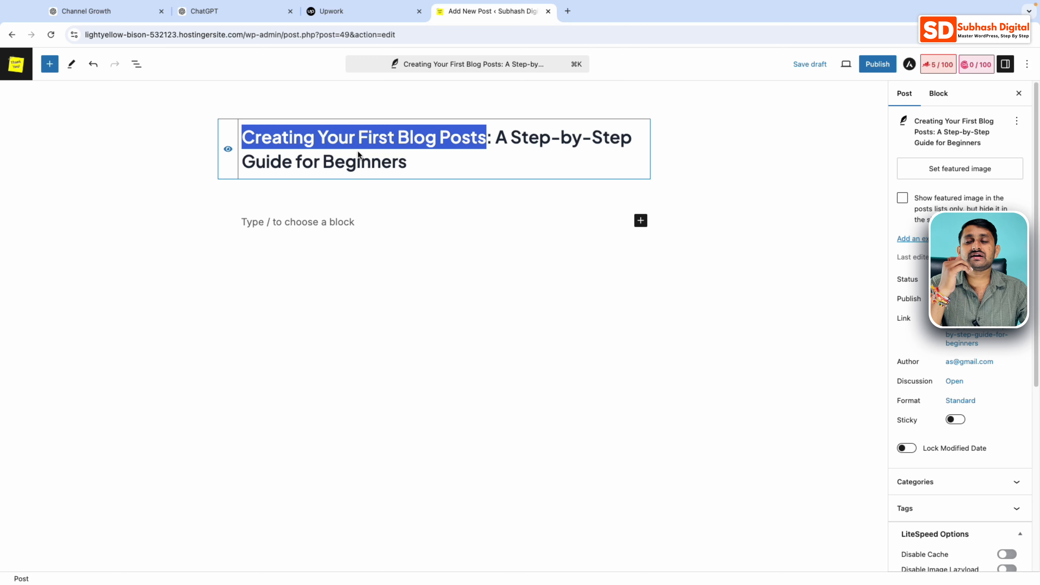
drag(414, 166, 257, 130)
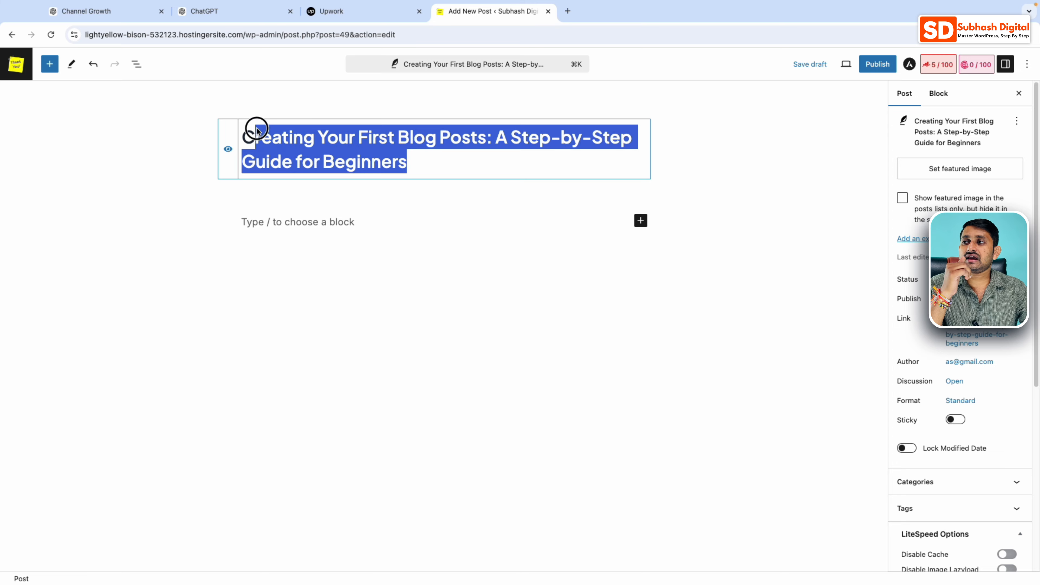
Add the ChatGPT introduction as the post body and split it into two paragraphs before "In this guide".
click(252, 221)
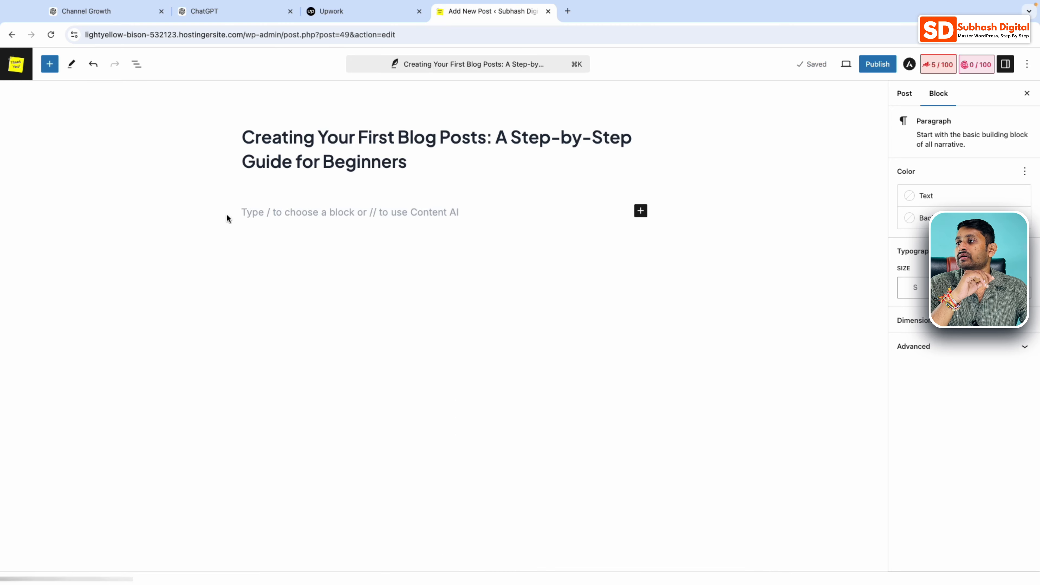
text(Starting a blog is an exciting venture, but writing your first blog post can be intimidating. Whether you're creating a blog for personal expression, to promote a business, or to share knowledge, your first few posts set the tone for your site and your audience. In this guide, we'll walk you through the process of creating your first blog post, ensuring it's engaging, informative, and well-structured.)
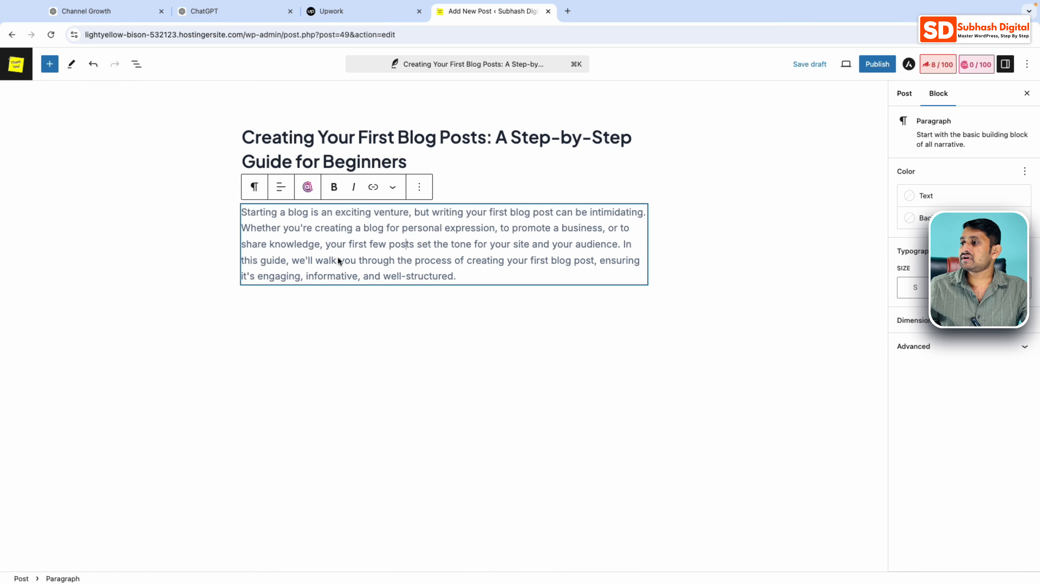
click(623, 245)
key(Return)
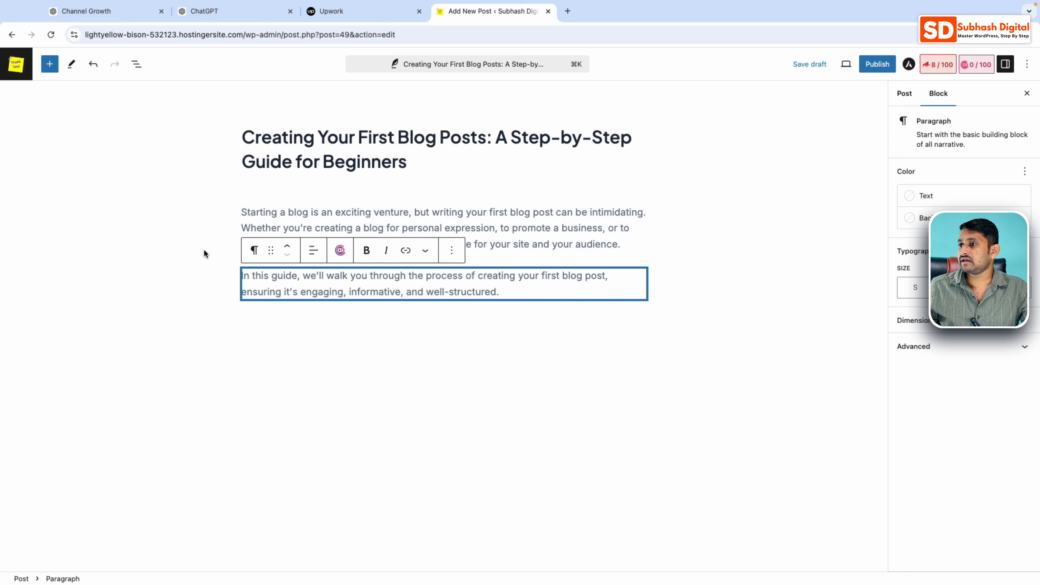
click(150, 245)
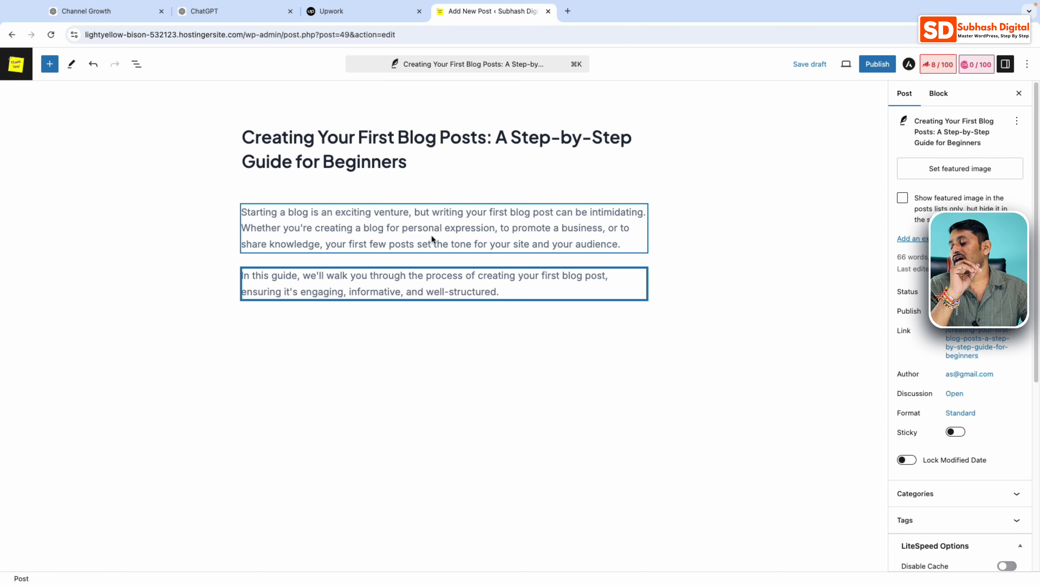
click(661, 279)
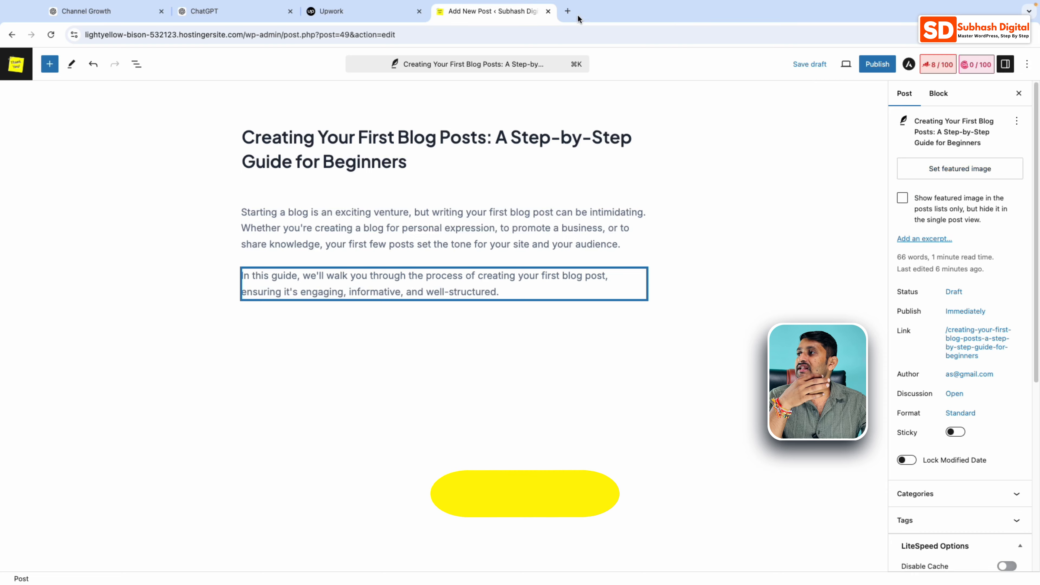
Open Canva in a new browser tab, search for "blog" and open the Blog Banner templates.
click(568, 11)
text(ca)
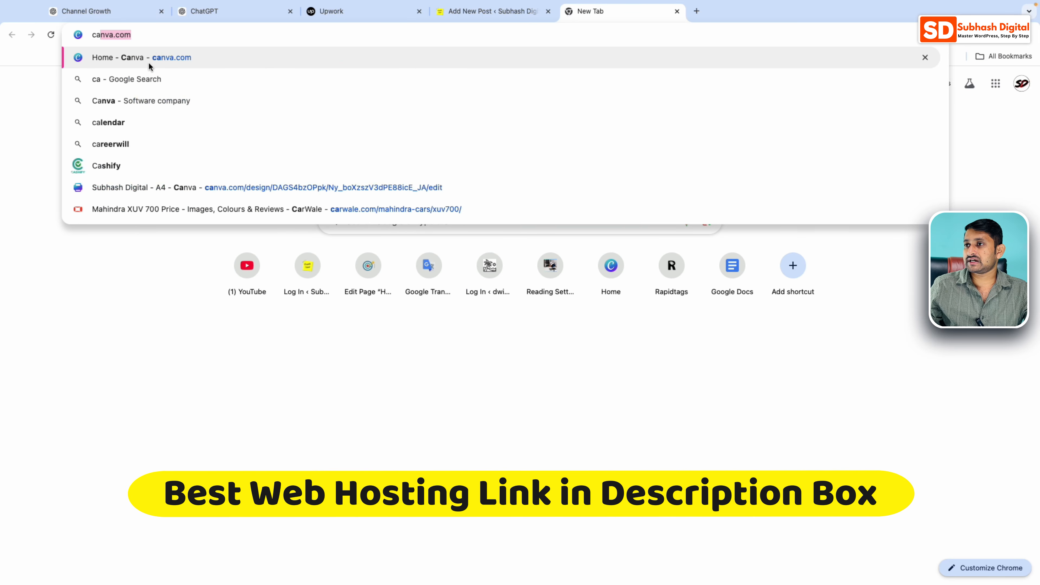
click(158, 57)
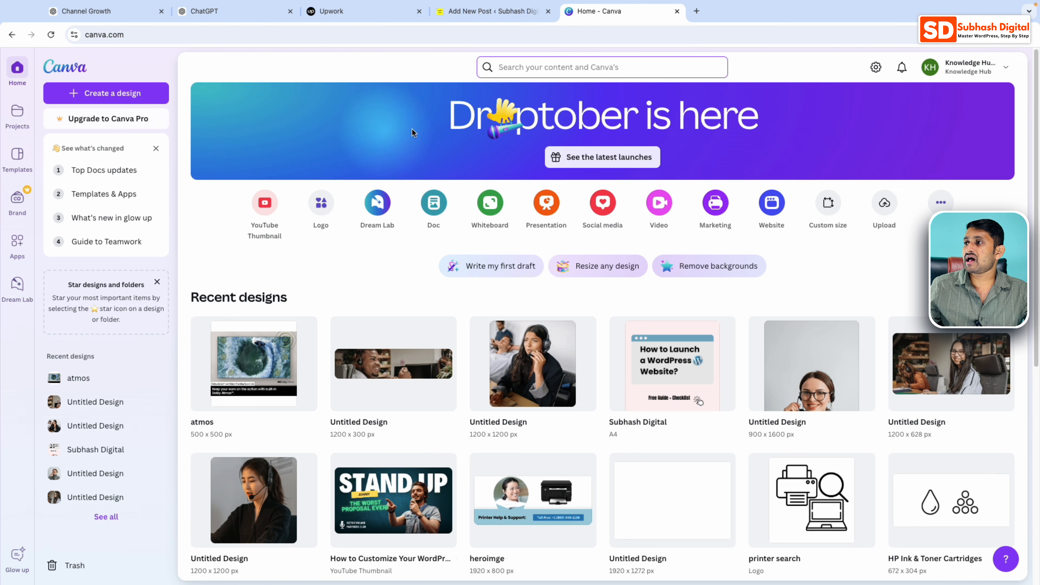
click(498, 69)
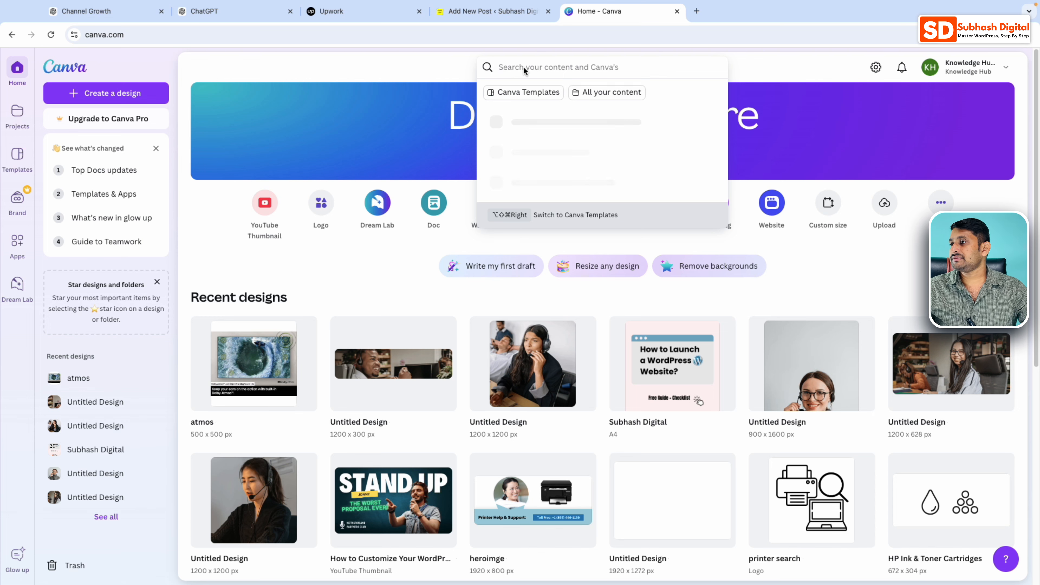
text(blog)
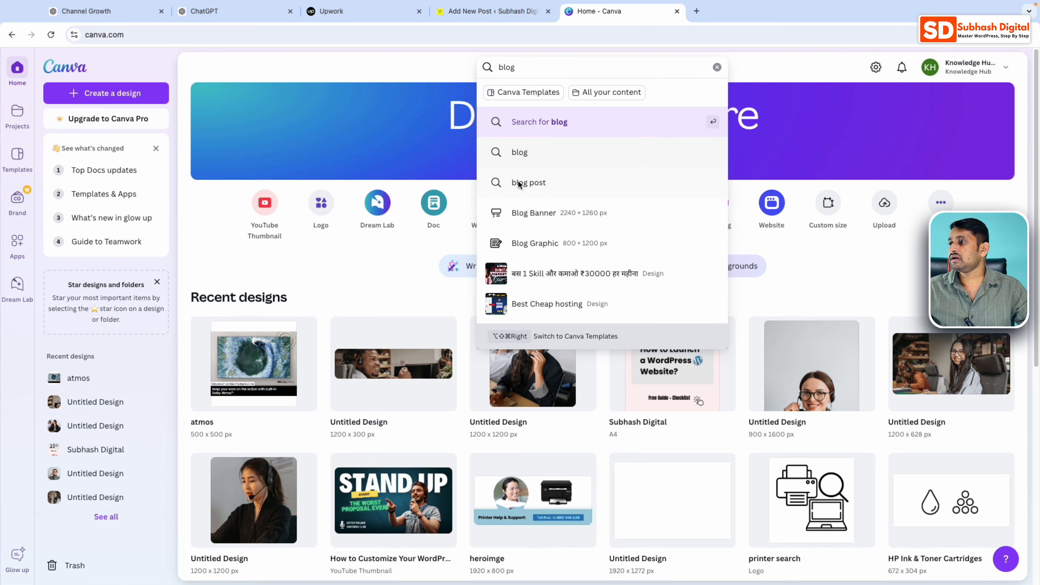
click(534, 216)
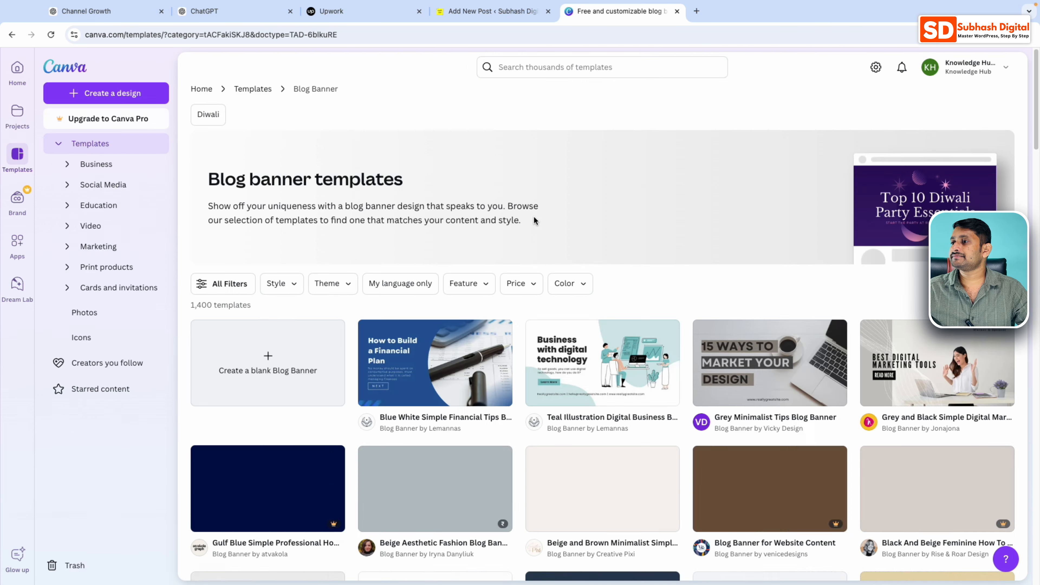
Choose the Teal Illustration Digital Business Blog Banner template and open it for customizing.
scroll(534, 215, down, 3)
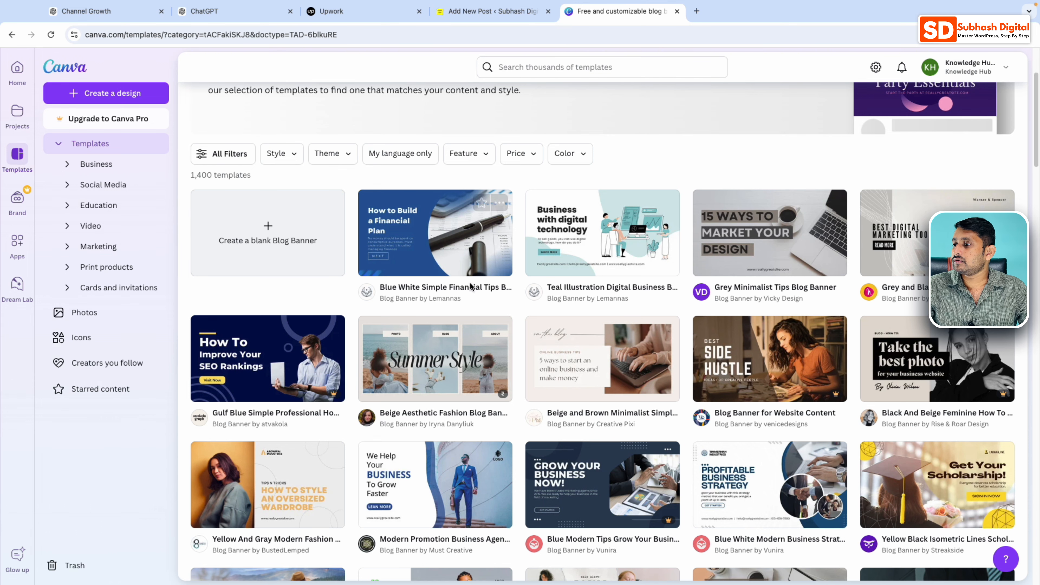
scroll(514, 285, down, 1)
scroll(514, 286, down, 3)
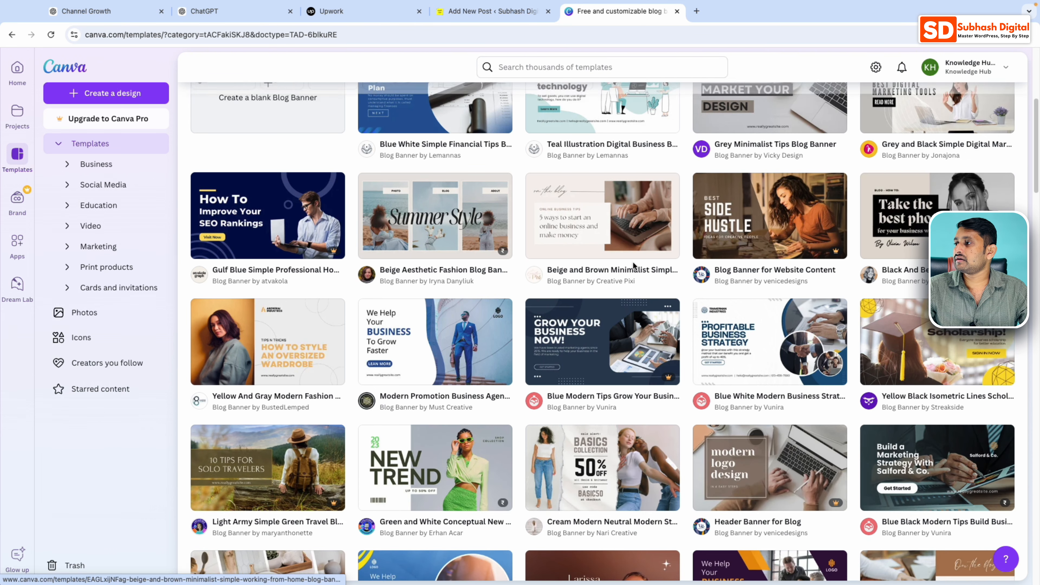
scroll(634, 262, up, 2)
click(578, 159)
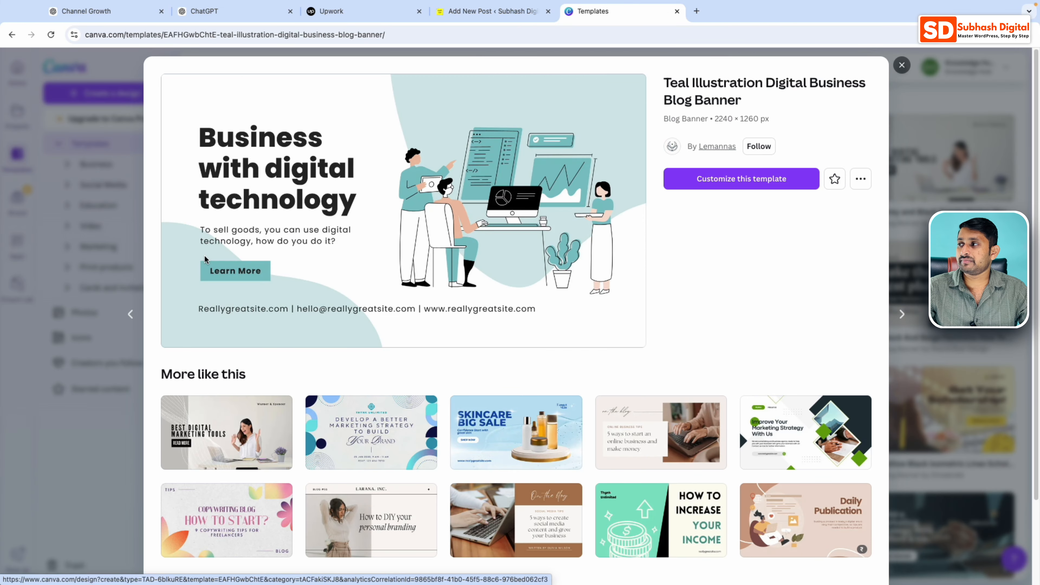
click(768, 179)
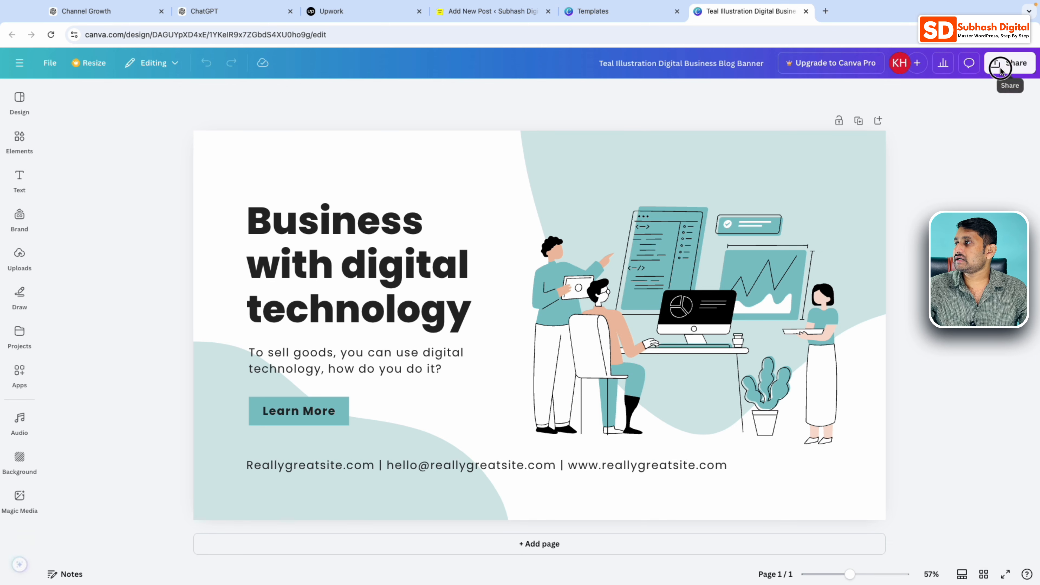
click(1002, 65)
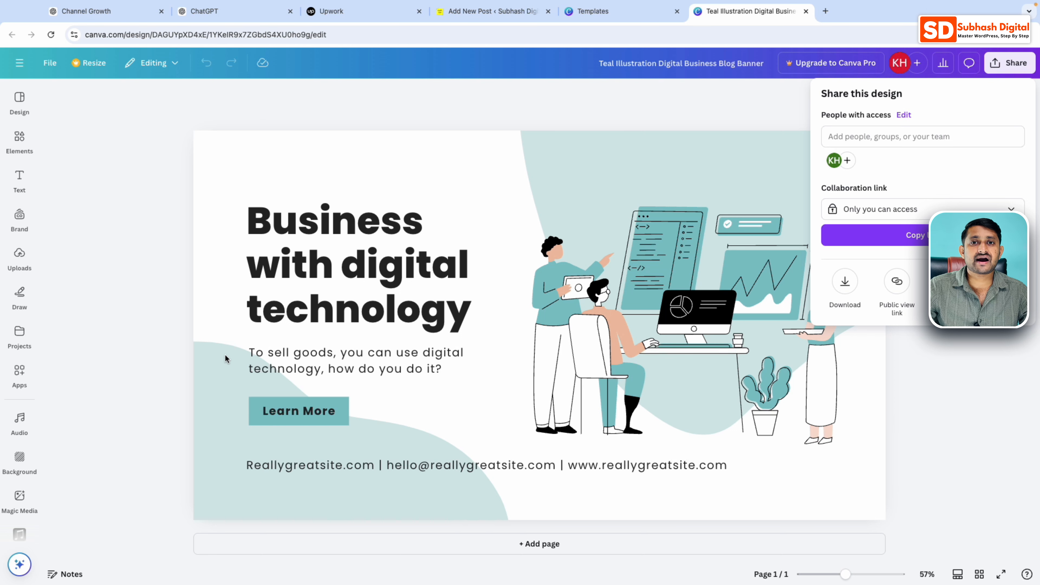
Switch to the WordPress post editor and copy the full post title for the banner heading.
click(409, 275)
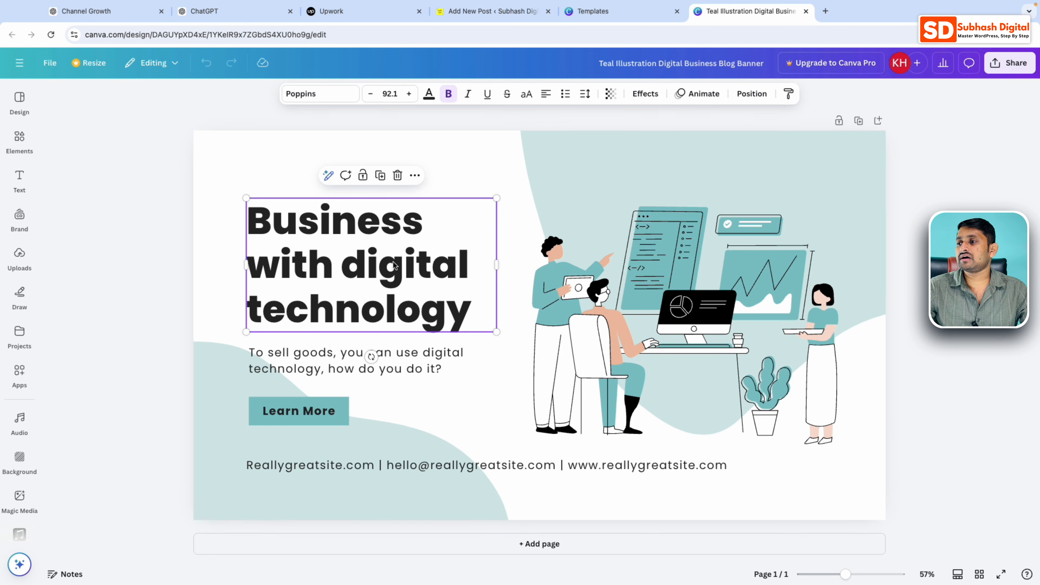
click(346, 216)
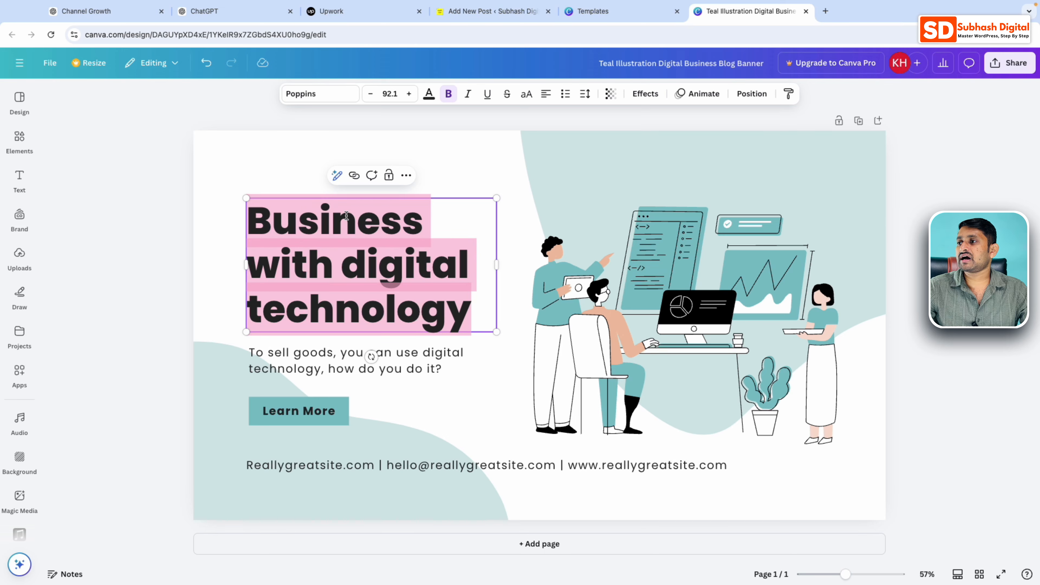
click(461, 19)
mouse_move(414, 168)
mouse_down()
mouse_move(277, 155)
mouse_move(434, 166)
mouse_up()
click(227, 144)
right_click(348, 151)
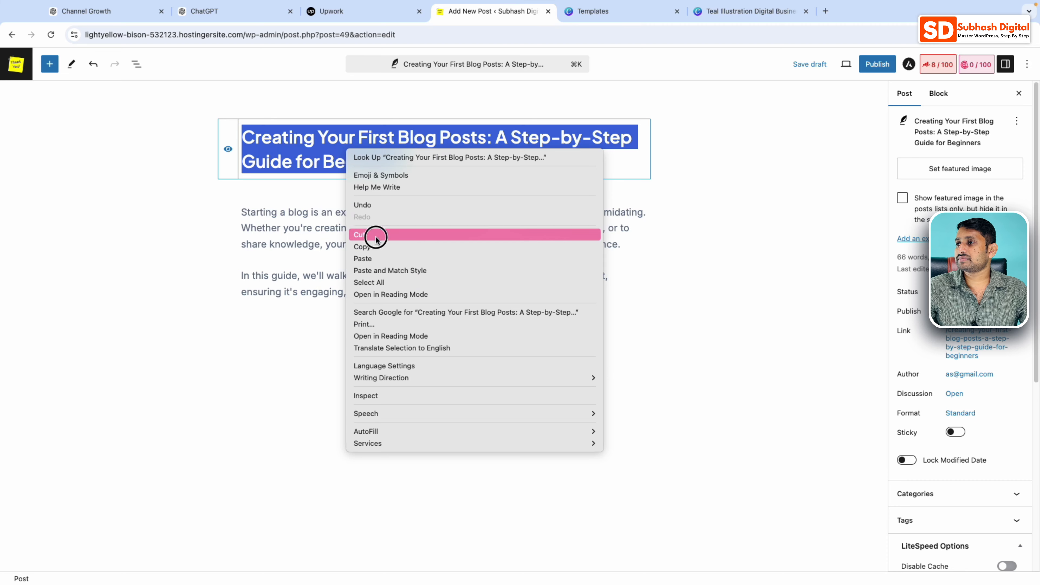
click(375, 246)
Back in Canva, replace the heading "Business with digital technology" with the copied post title.
click(712, 11)
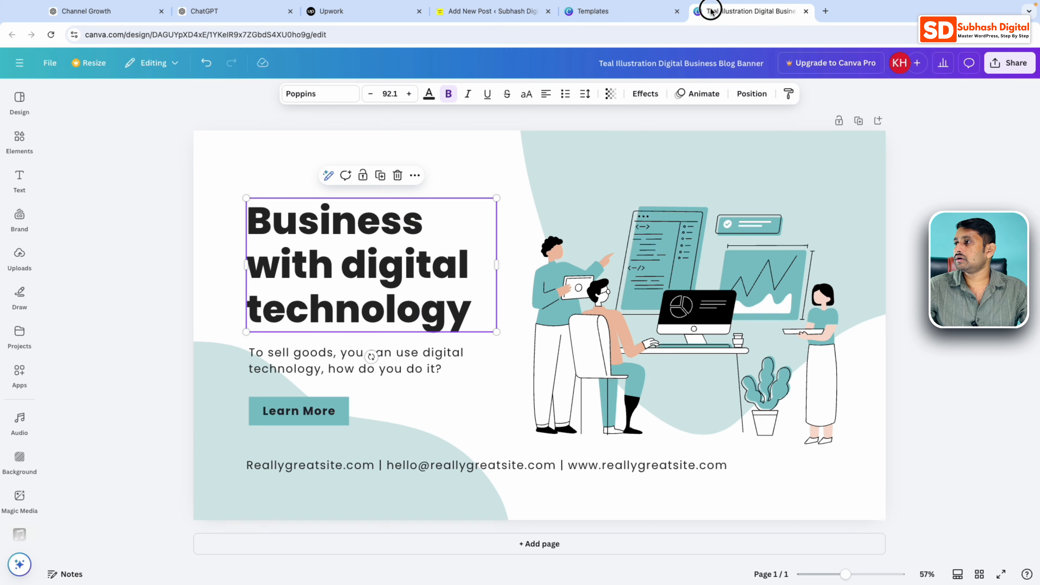
click(344, 245)
click(347, 254)
drag(477, 329, 254, 229)
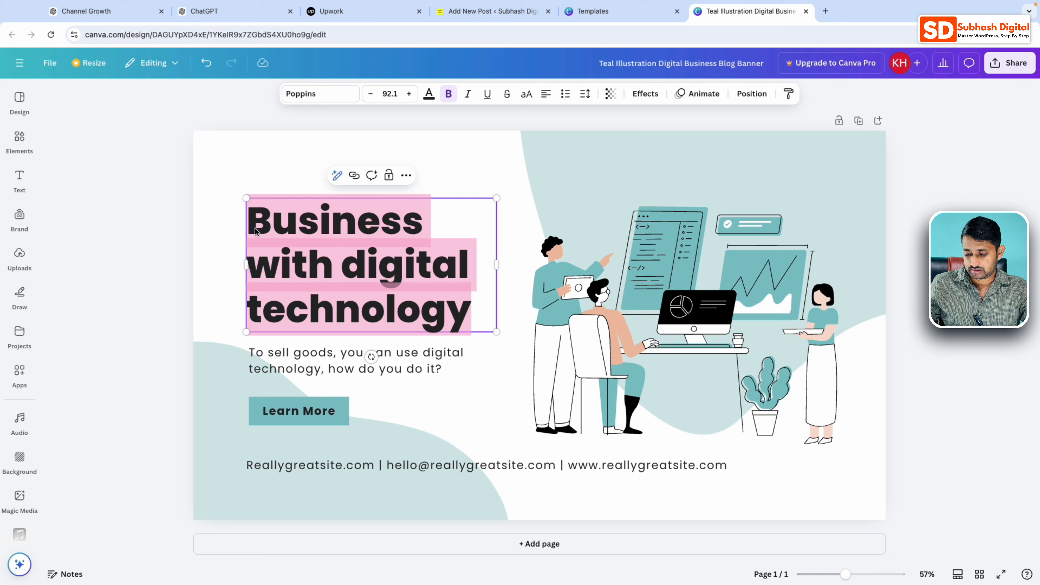
key(ctrl+v)
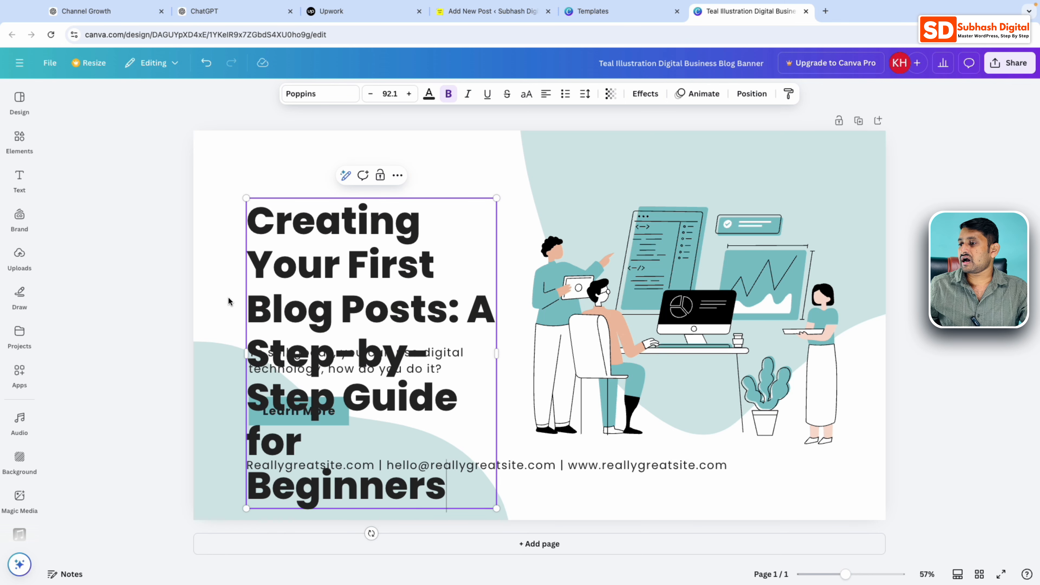
click(467, 309)
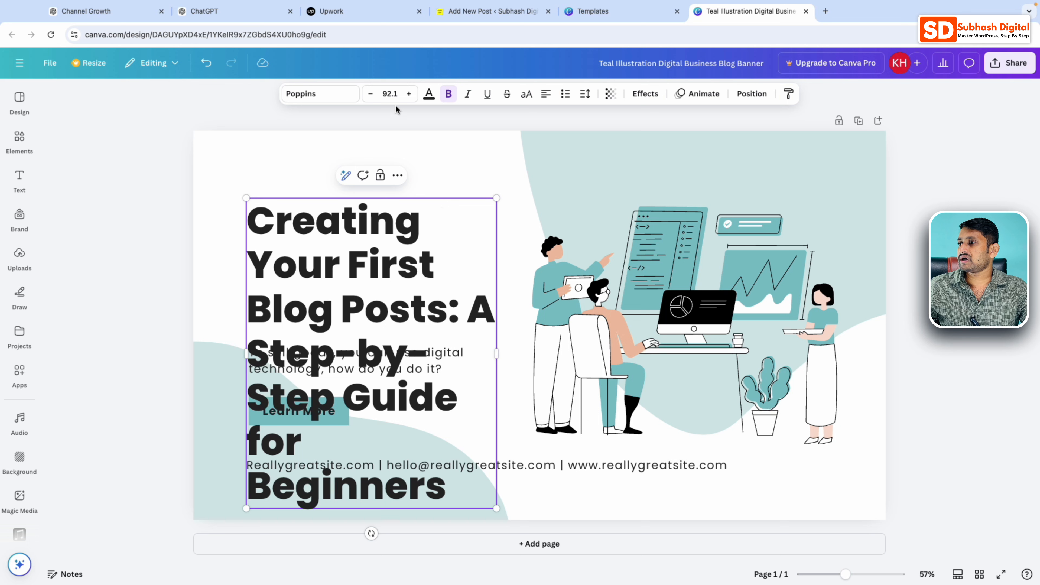
Reduce the banner heading's font size until it fits on four lines above the subtitle, and deselect it.
click(371, 94)
click(371, 95)
click(371, 95)
click(371, 94)
click(372, 95)
click(372, 95)
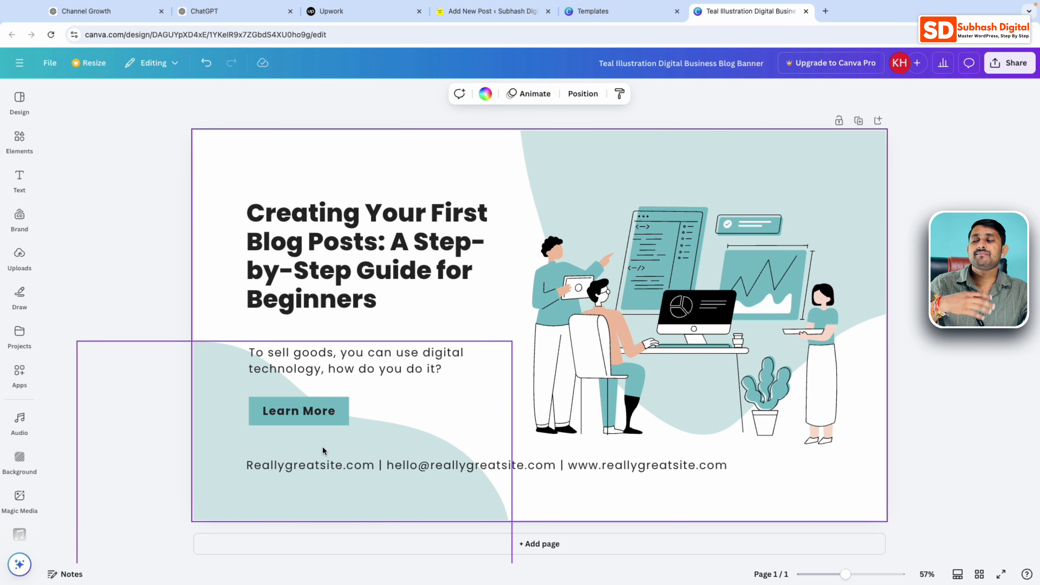
click(154, 201)
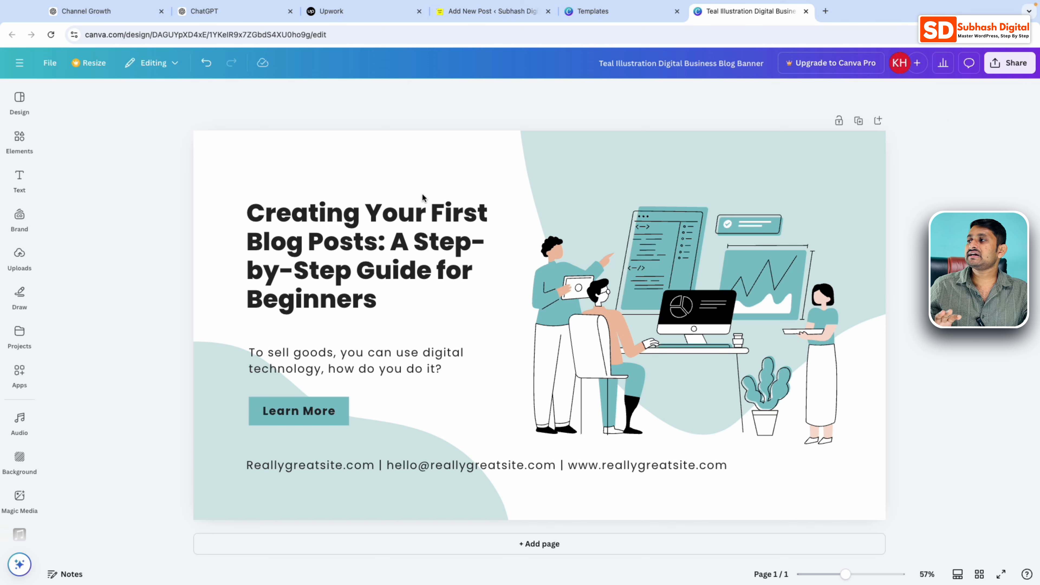
Download the finished blog banner design as a PNG image.
click(1010, 62)
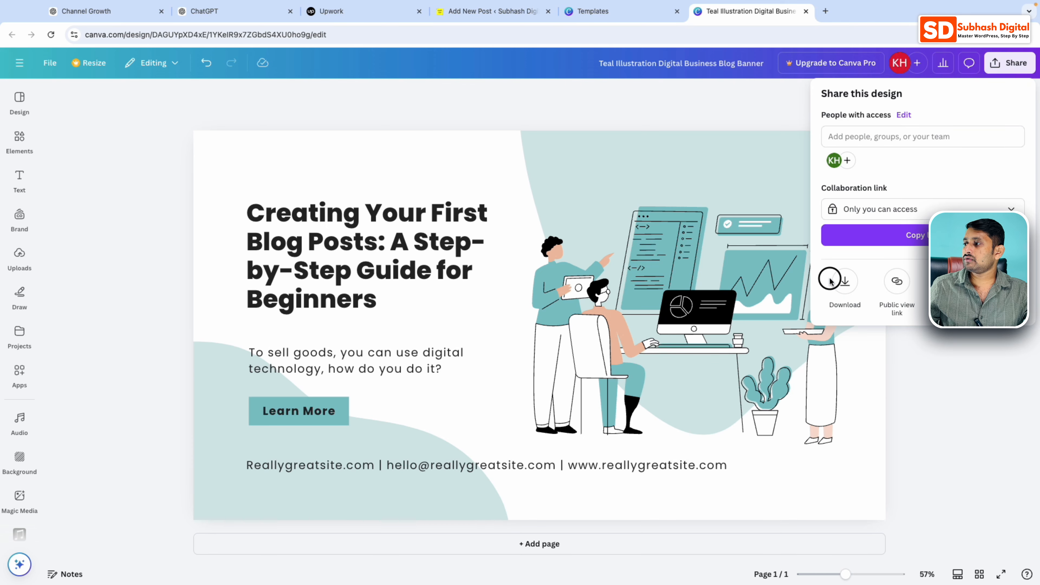
click(845, 282)
click(881, 305)
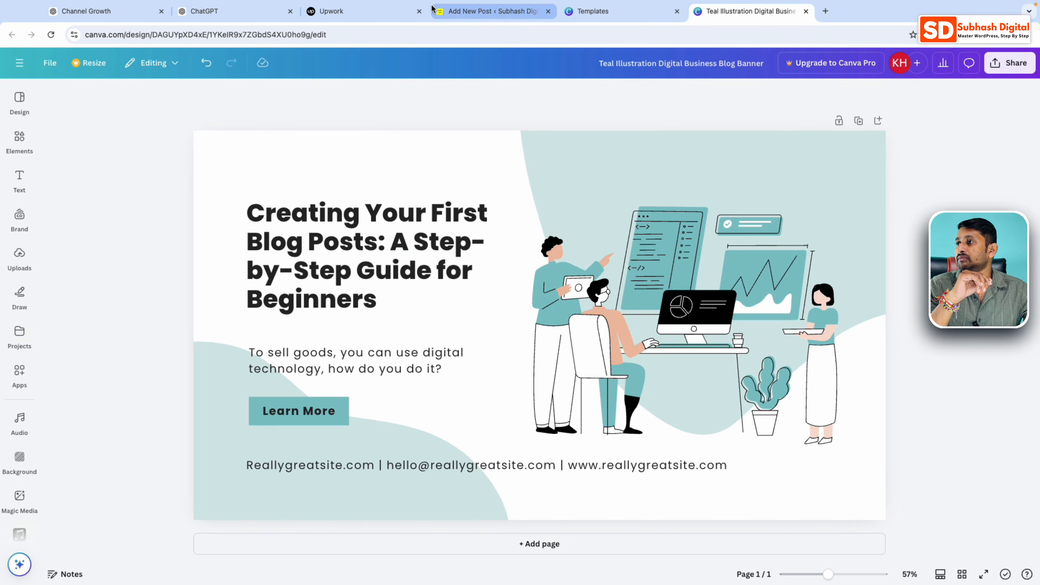
Switch to the WordPress post editor, set the downloaded Teal Illustration banner PNG as the post's featured image, and save the draft.
click(462, 11)
click(969, 169)
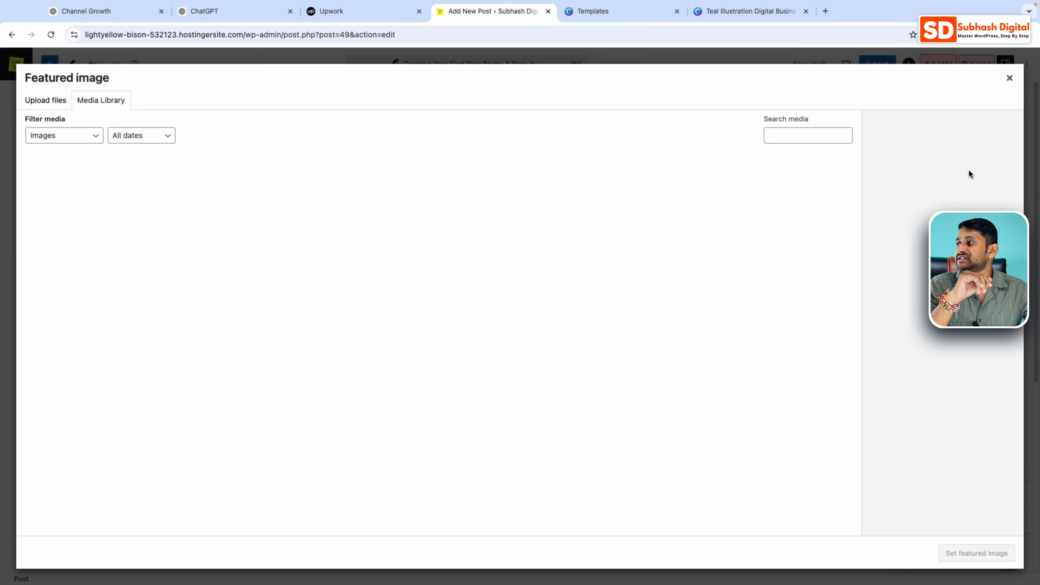
click(67, 105)
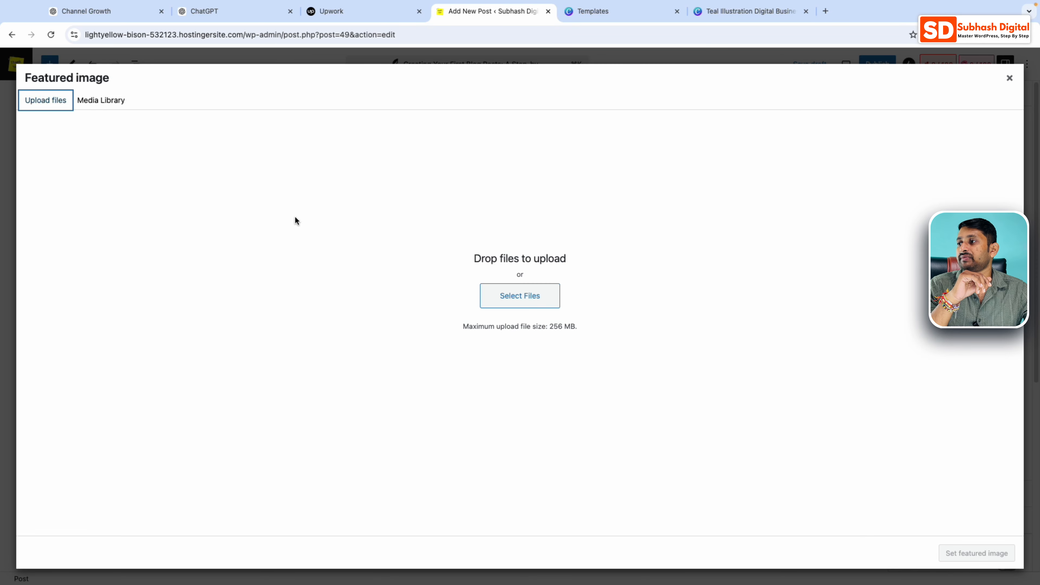
click(500, 301)
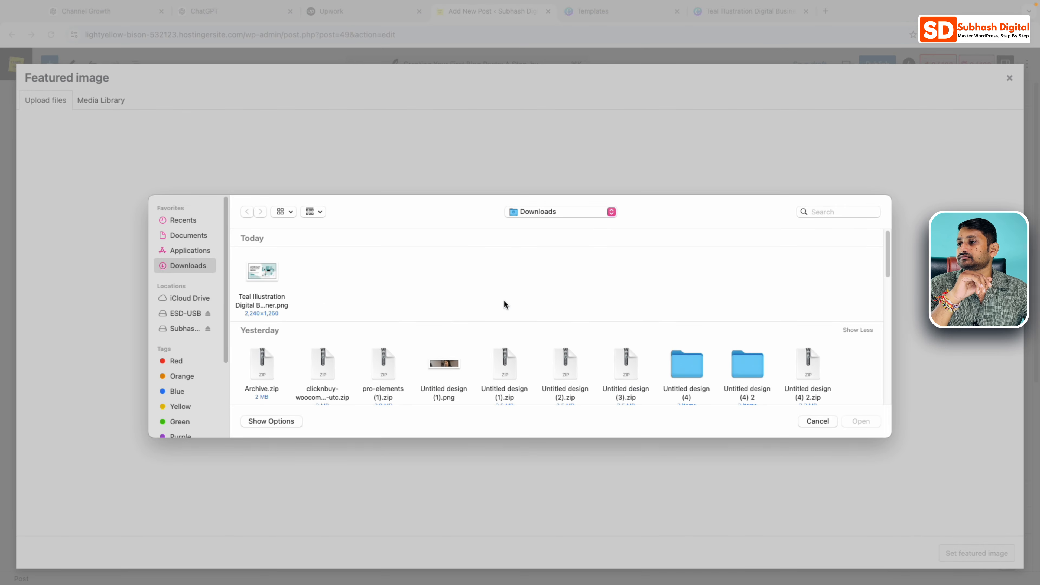
click(262, 271)
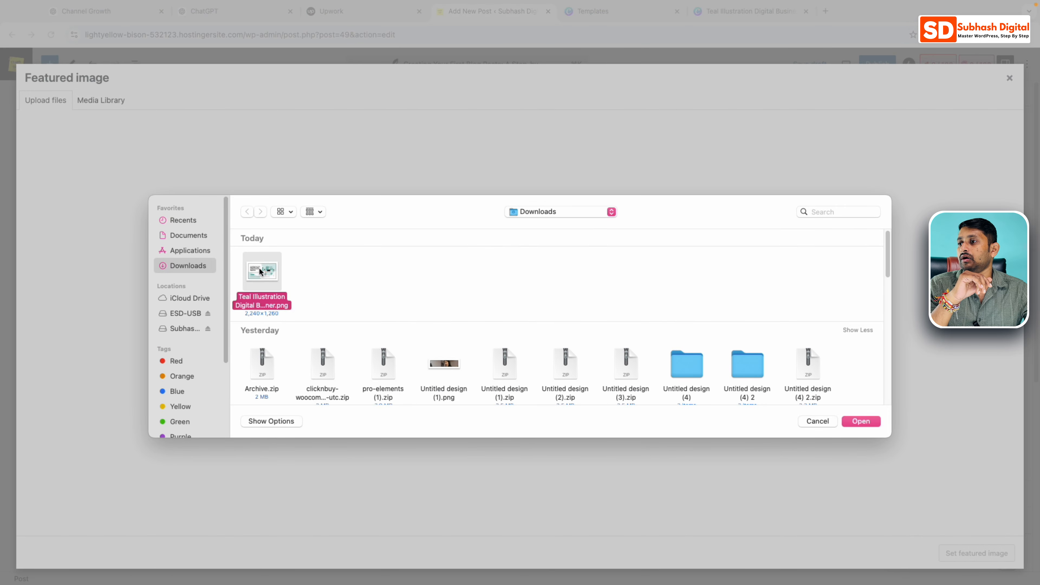
click(860, 421)
click(972, 553)
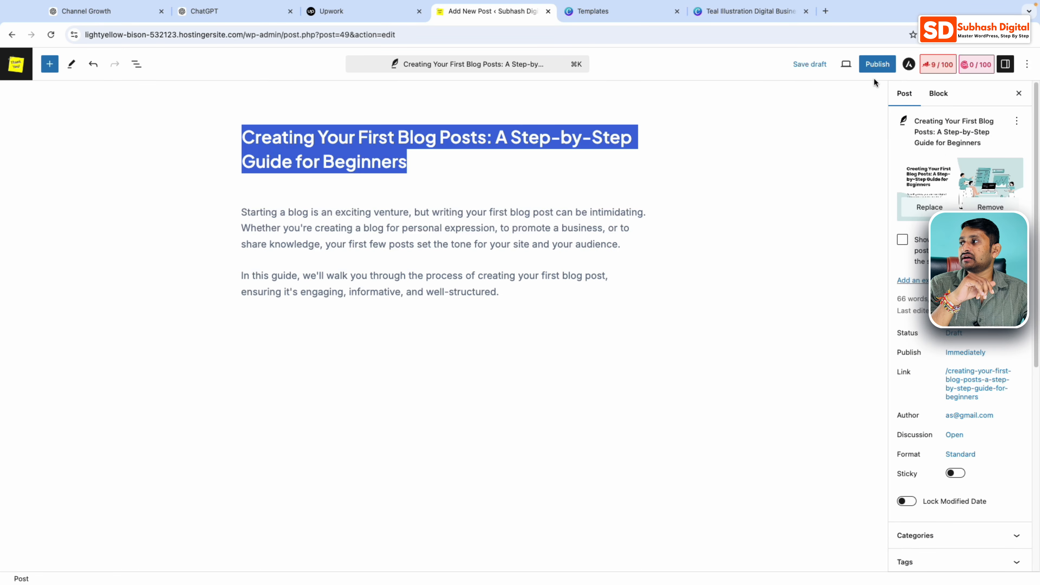
click(819, 68)
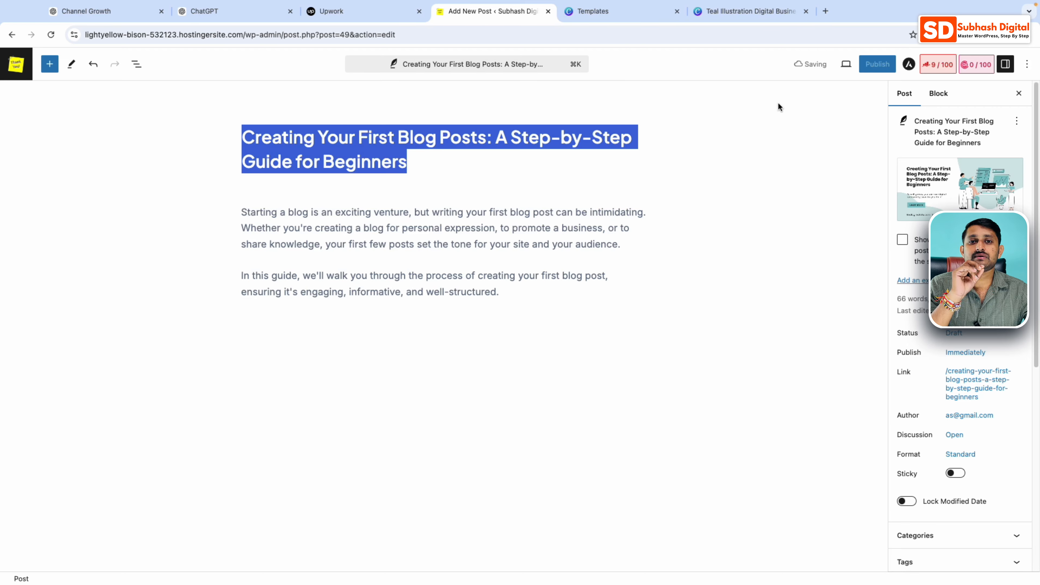
Add a paragraph after the introduction and fill it with the "1. Know Your Audience" heading copied from the ChatGPT article.
click(517, 285)
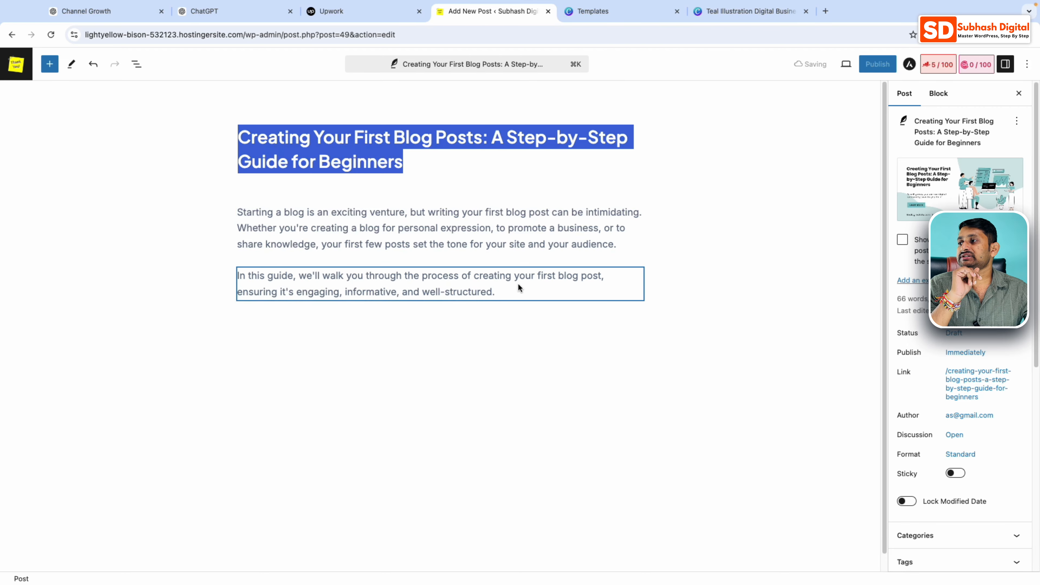
key(Return)
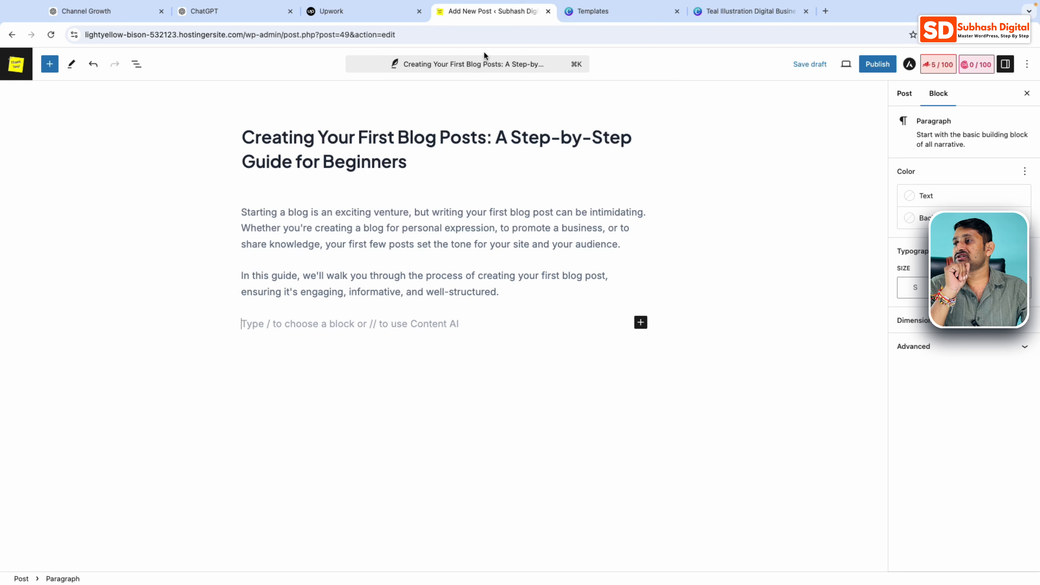
click(498, 279)
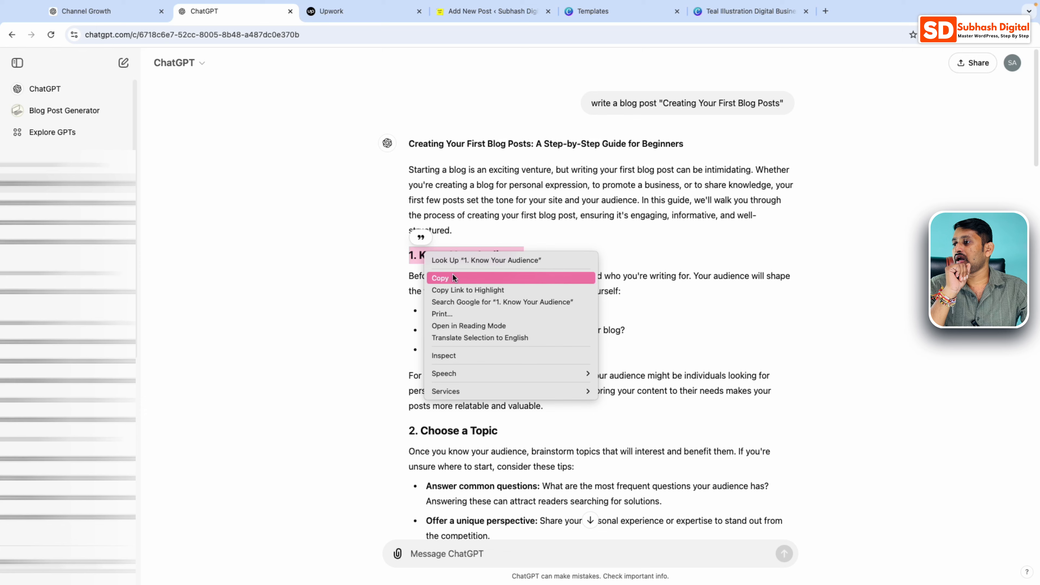
click(453, 273)
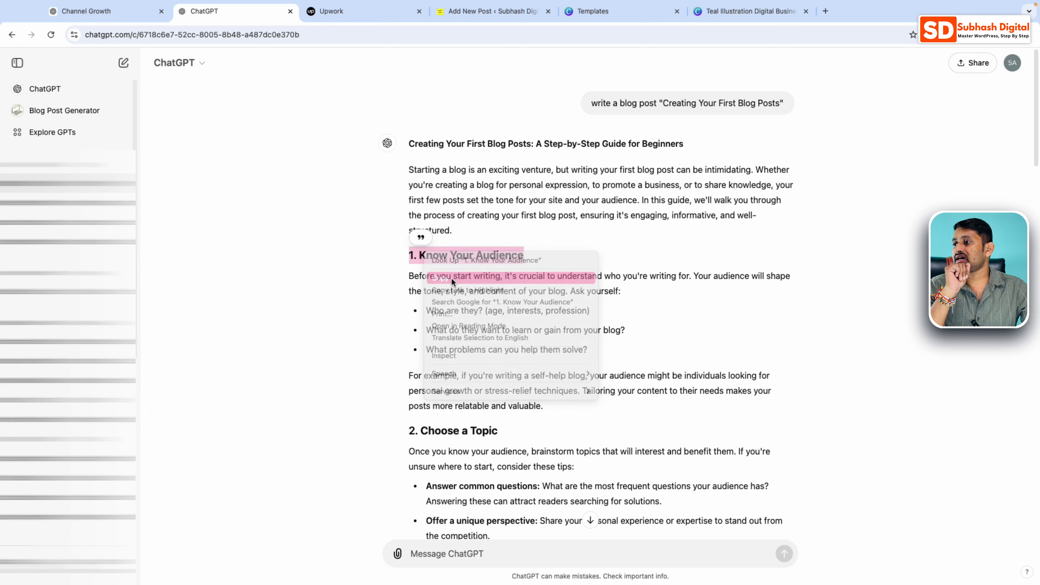
click(496, 11)
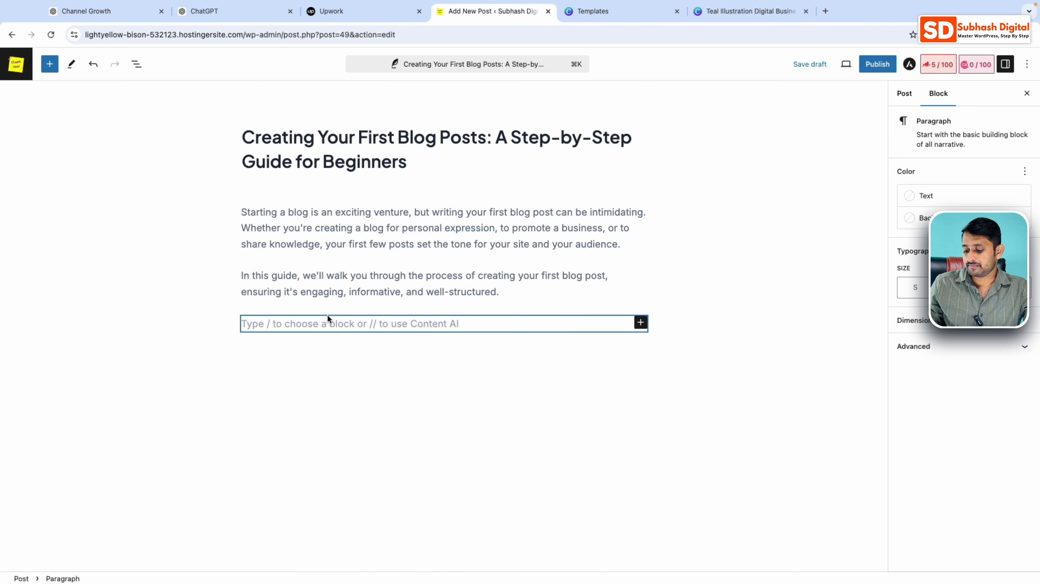
key(super+v)
click(356, 324)
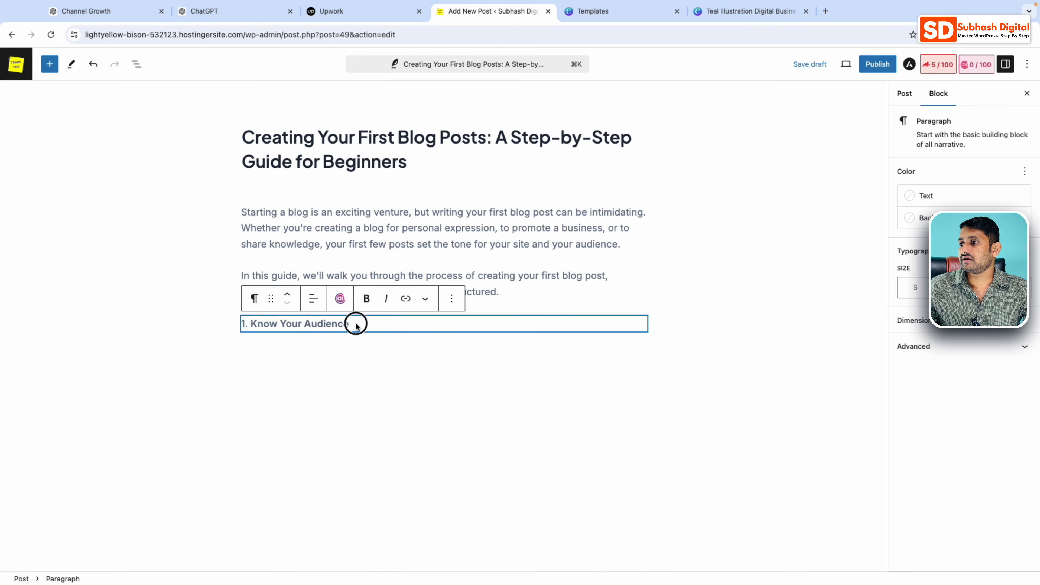
Transform the "1. Know Your Audience" paragraph into a heading, keeping it at level Heading 2.
triple_click(301, 326)
click(254, 298)
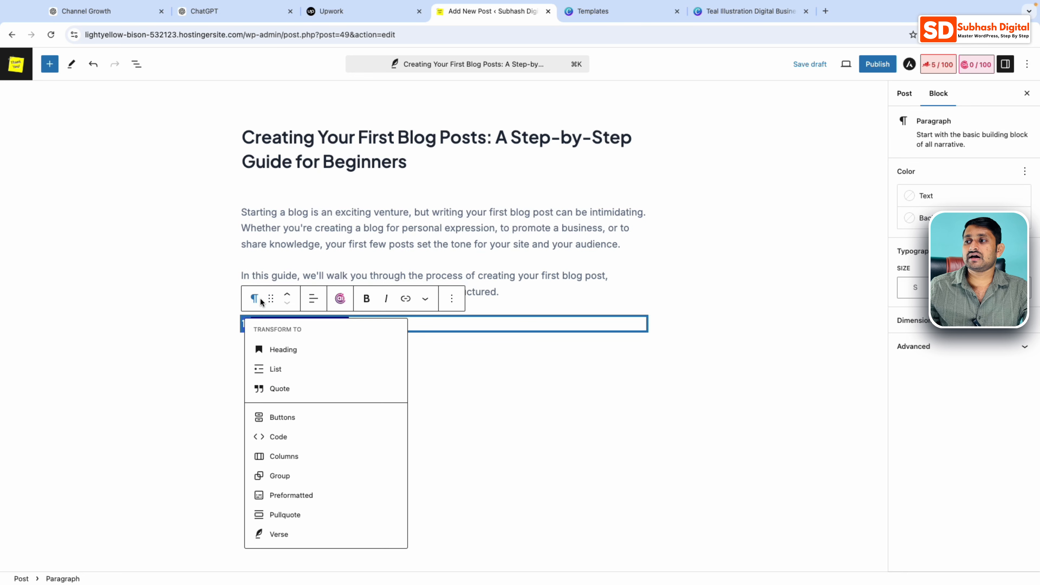
click(275, 349)
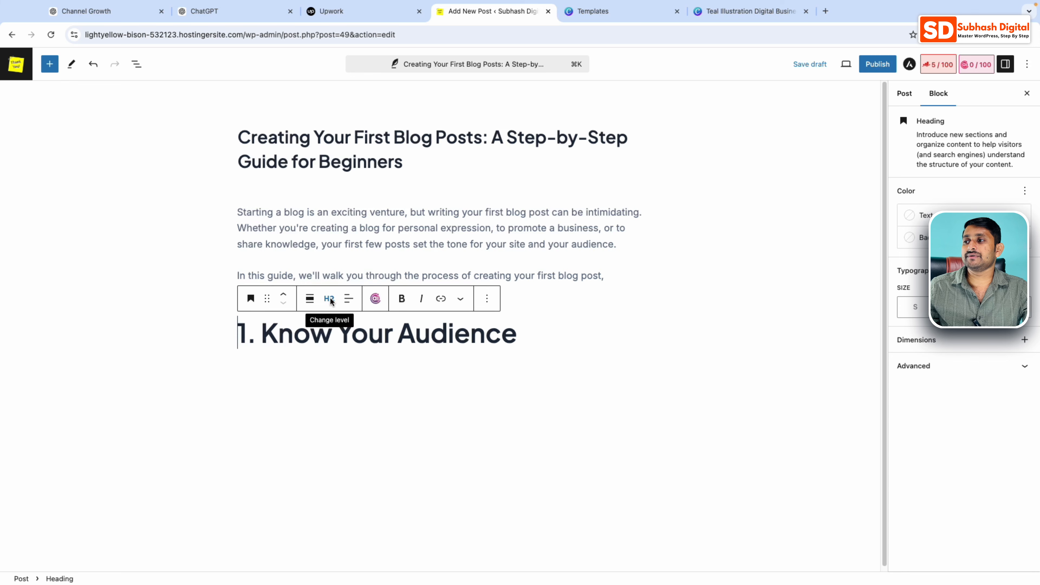
scroll(336, 297, down, 1)
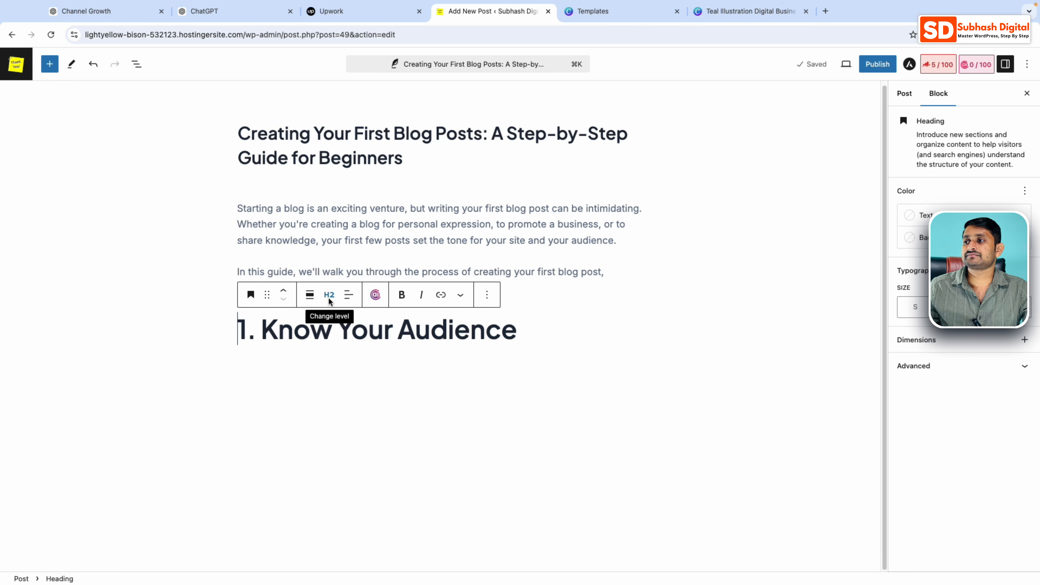
click(333, 295)
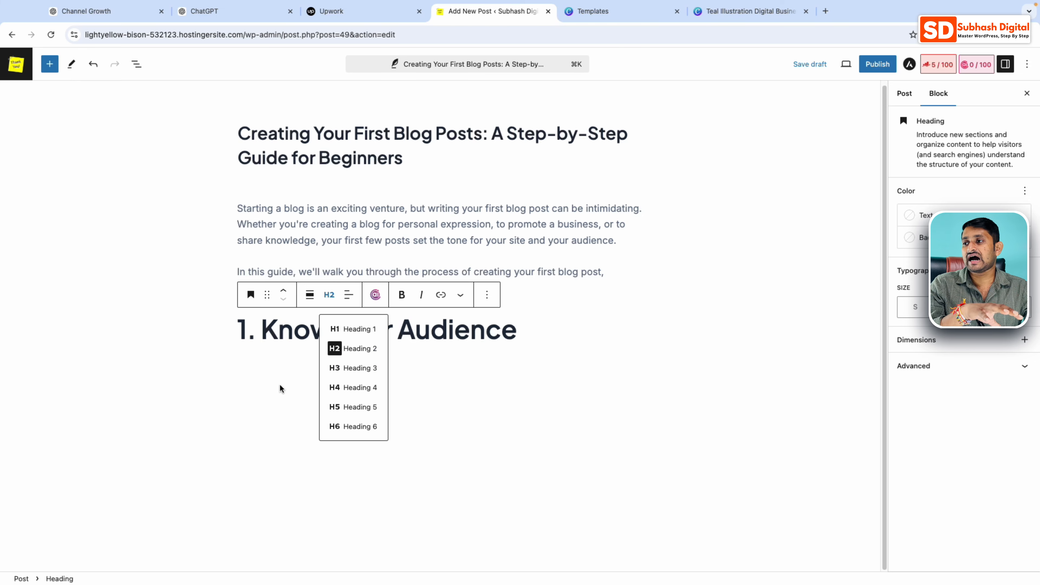
click(258, 395)
Add an empty paragraph below the heading, and copy the body text and bullet list of section 1 from ChatGPT.
click(260, 367)
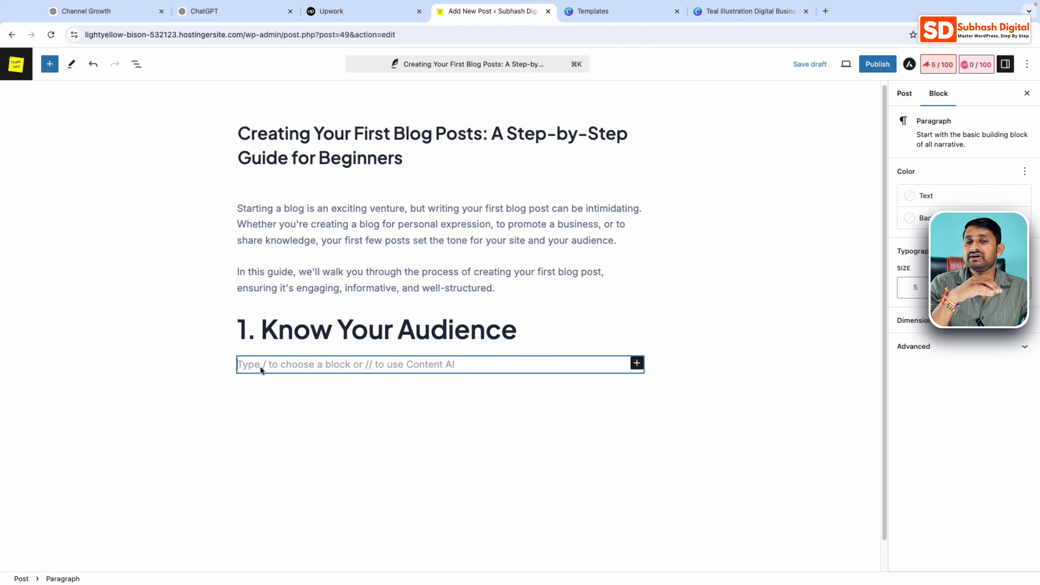
click(240, 16)
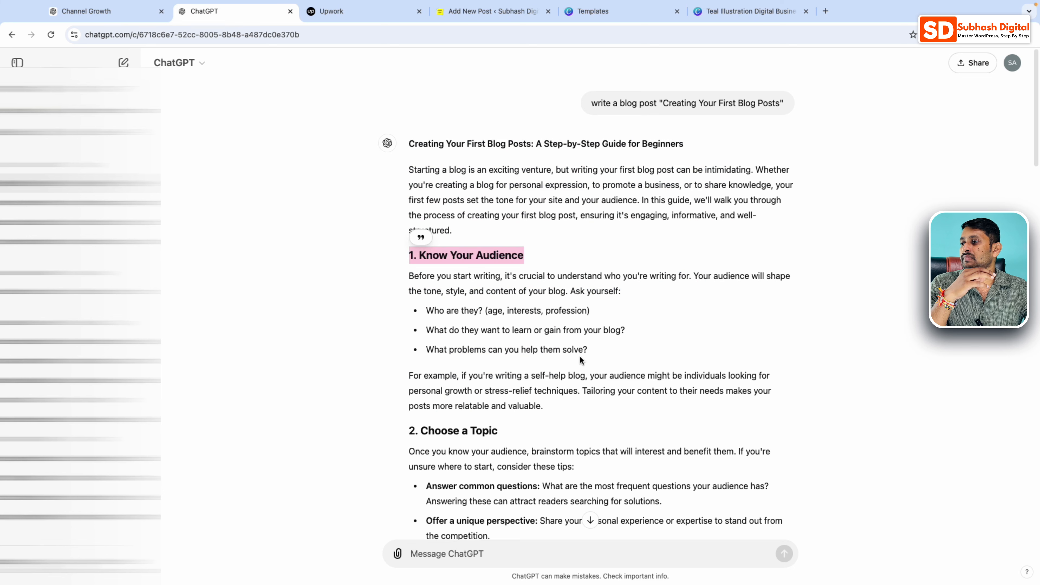
drag(405, 275, 549, 405)
right_click(521, 332)
click(536, 355)
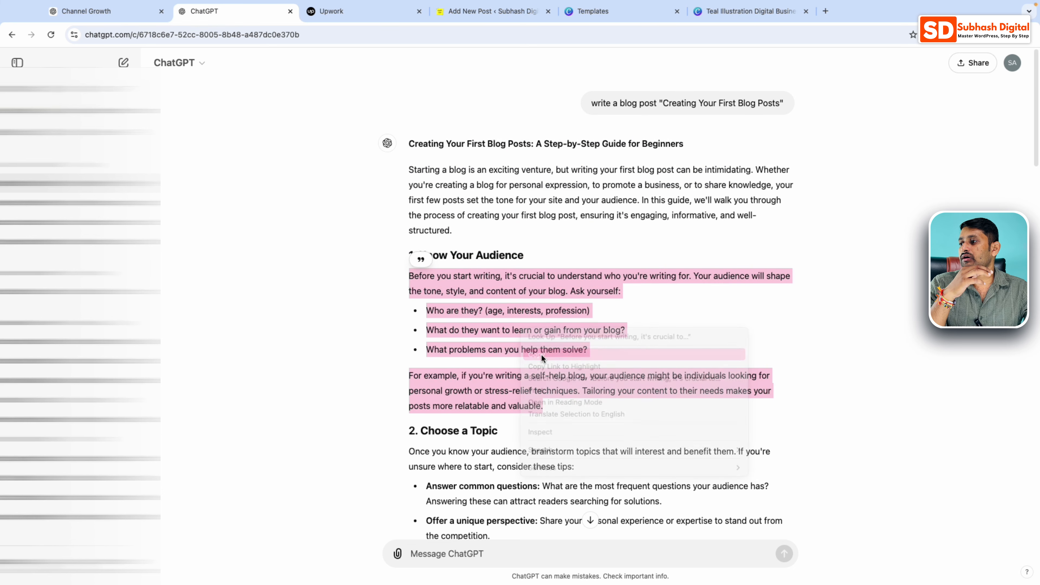
Back in the WordPress editor, paste the copied section text below "1. Know Your Audience" and deselect the blocks.
click(528, 16)
click(285, 367)
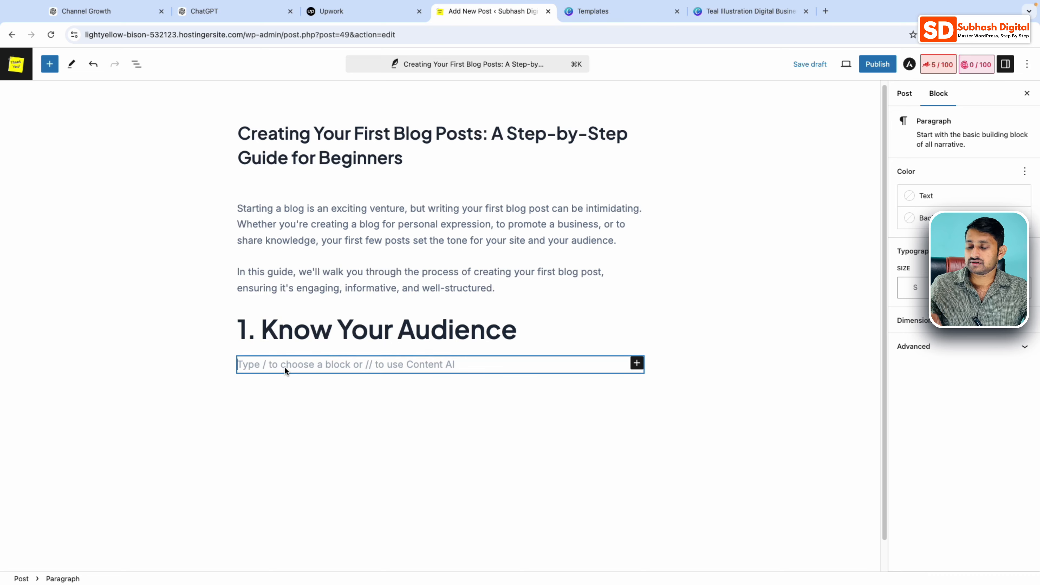
key(super+v)
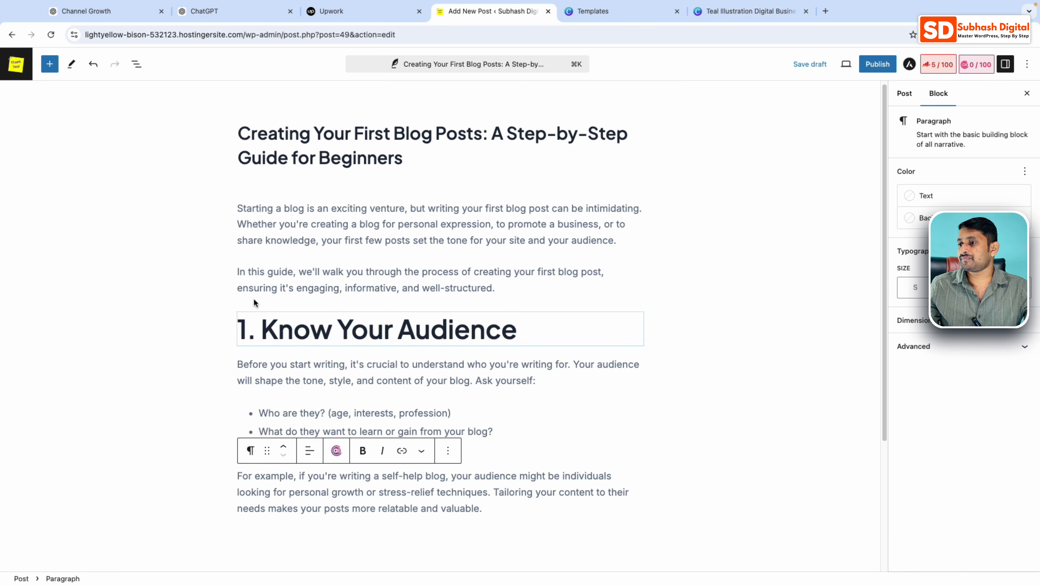
click(246, 454)
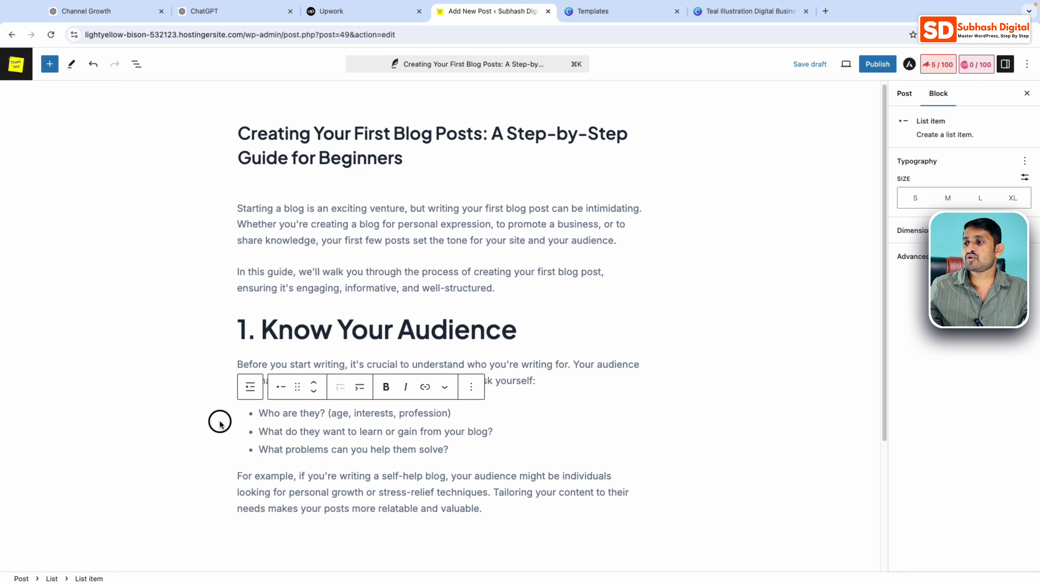
click(202, 401)
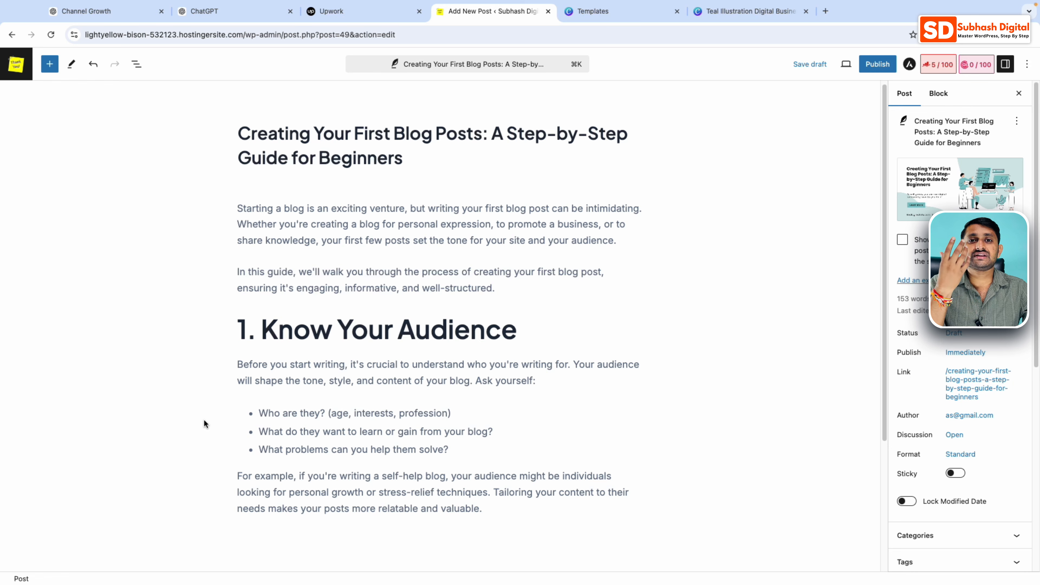
Switch to ChatGPT and copy the rest of the article, from "2. Choose a Topic" through the Conclusion paragraph.
scroll(205, 424, down, 3)
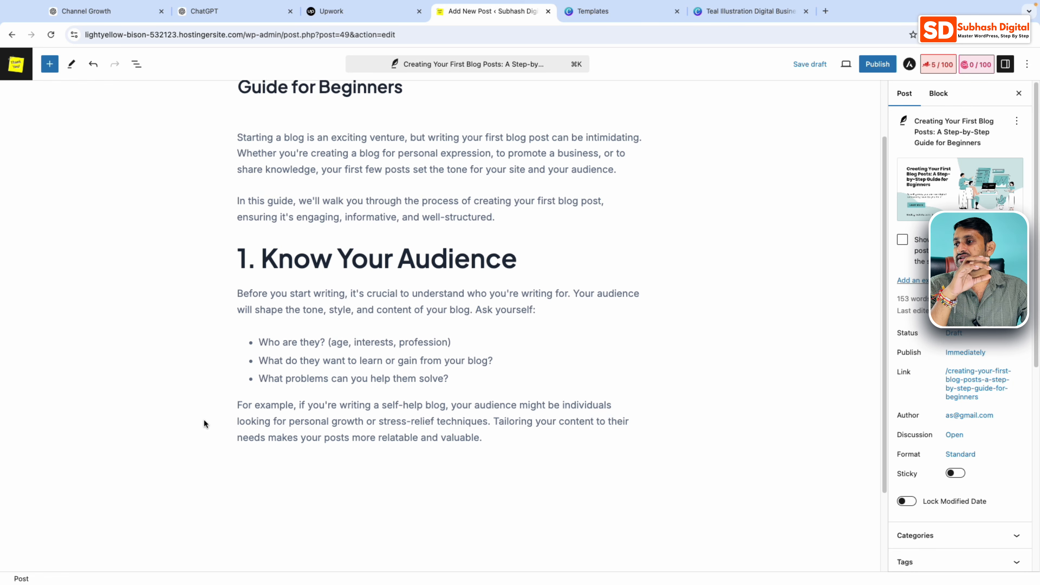
click(222, 19)
scroll(304, 313, down, 5)
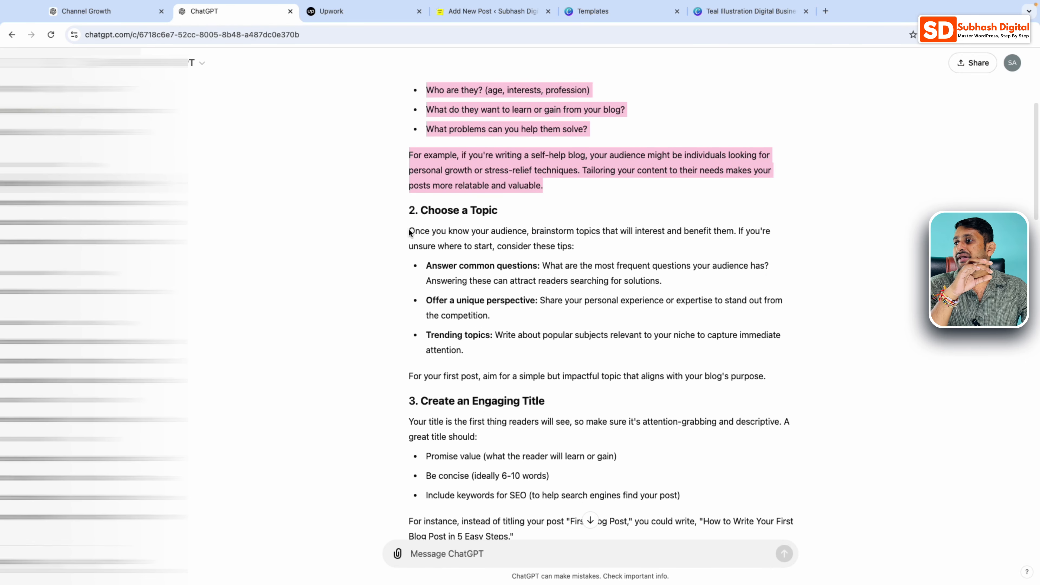
click(401, 210)
drag(400, 211, 489, 246)
click(275, 266)
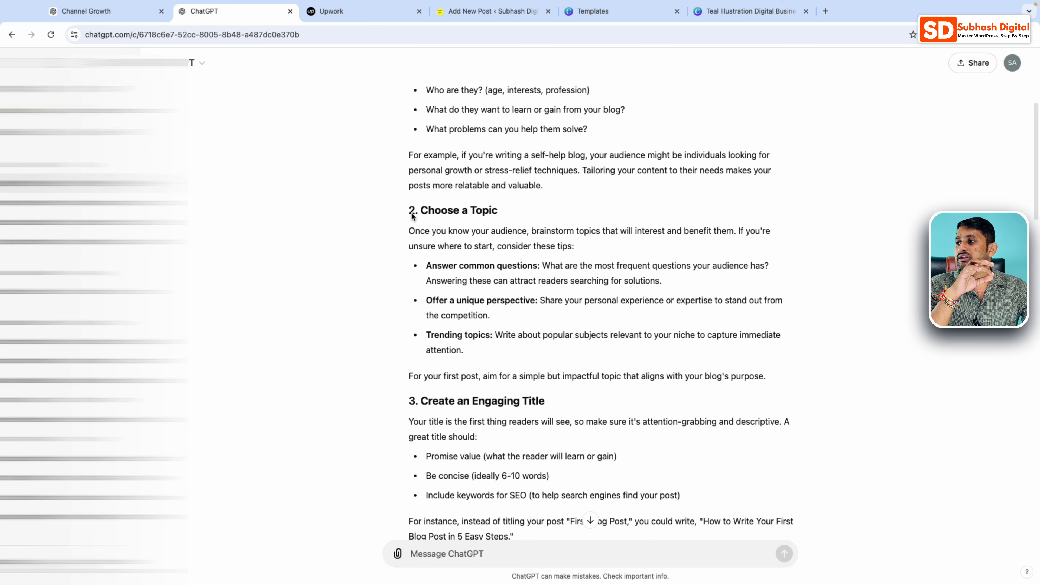
drag(412, 216, 760, 426)
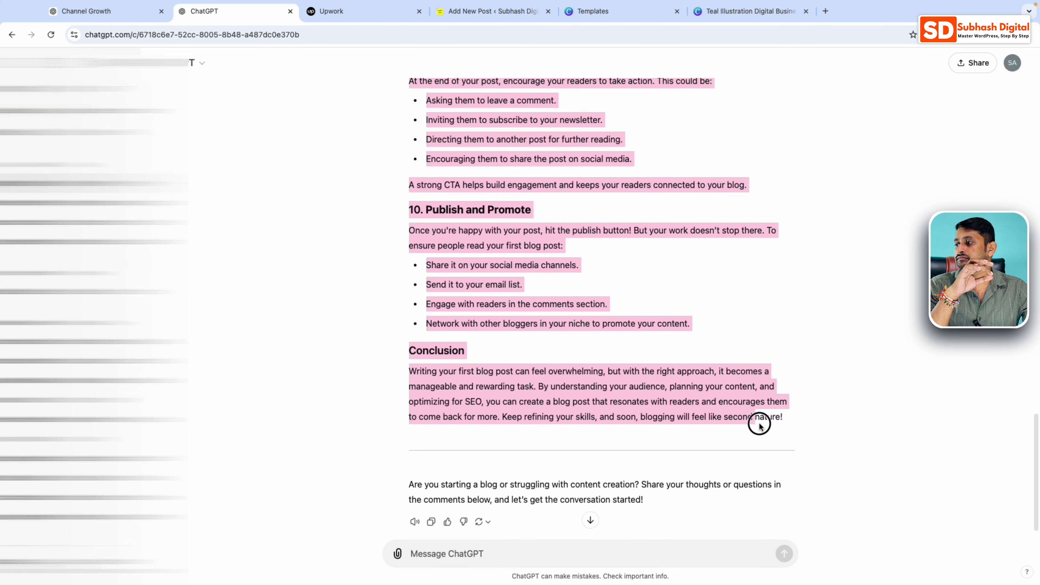
right_click(760, 427)
click(713, 431)
Return to the WordPress post and paste the remaining article into a new paragraph after the end of section 1.
click(491, 12)
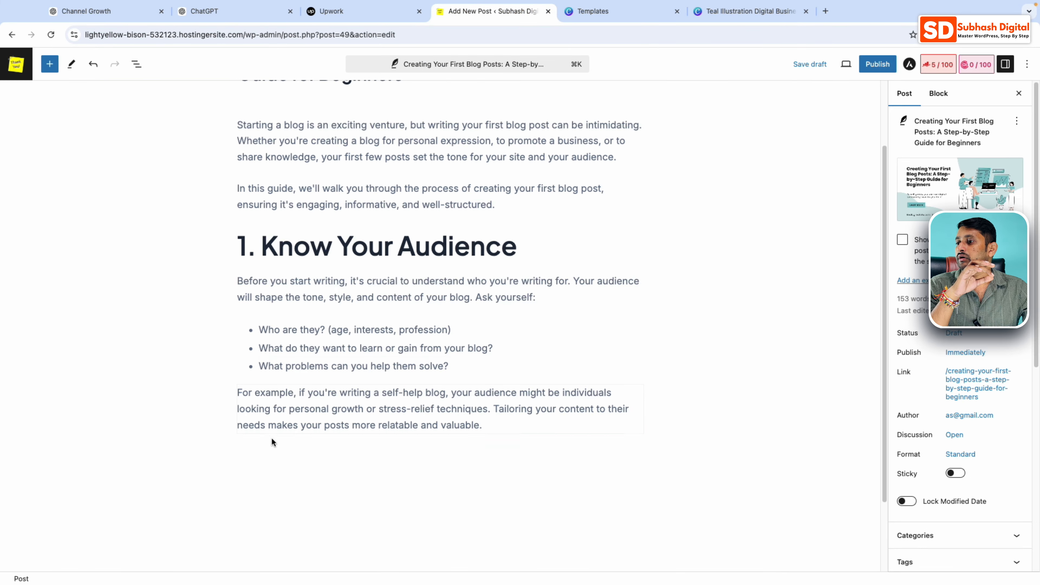
click(523, 424)
key(Return)
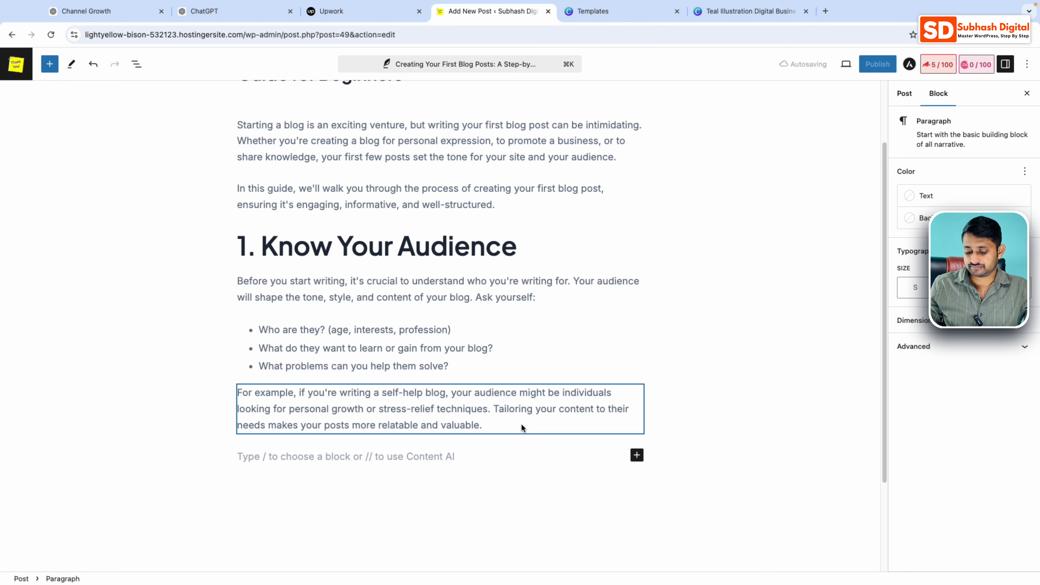
key(super+v)
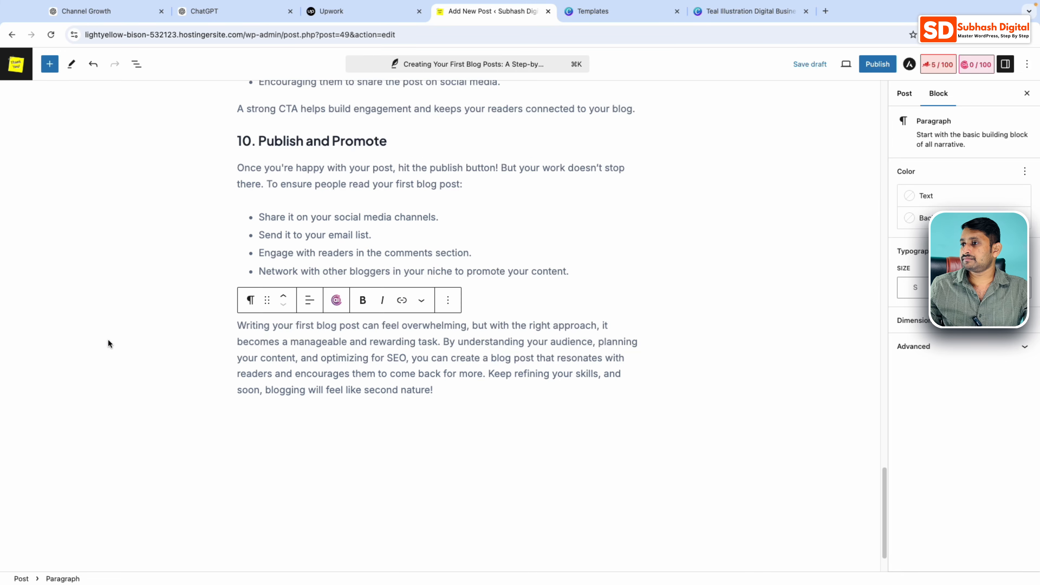
click(108, 339)
Examine the pasted "2. Choose a Topic" heading and compare its level and size with the "1. Know Your Audience" heading.
scroll(285, 233, up, 20)
drag(347, 337, 253, 339)
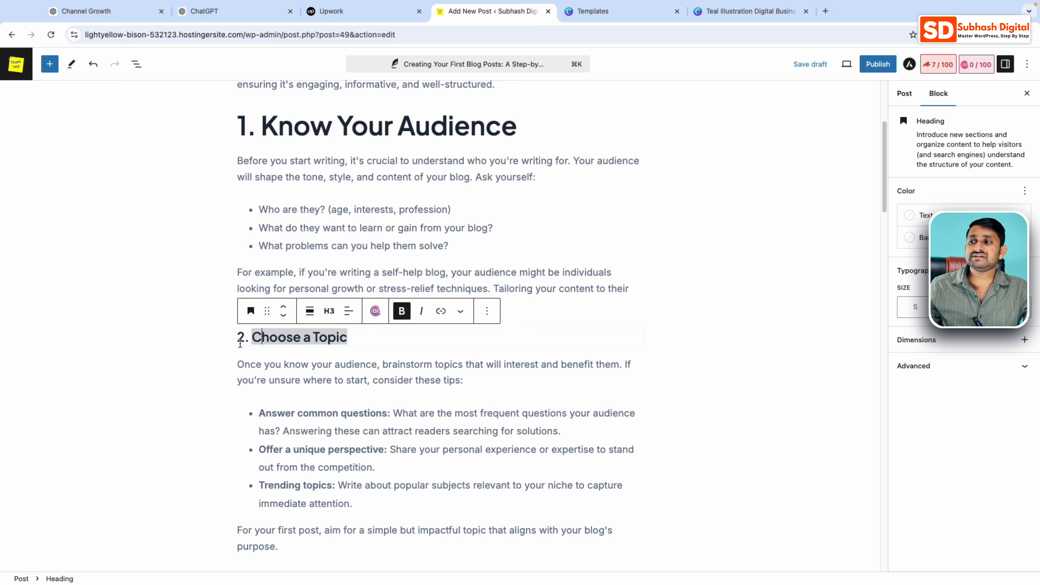
click(207, 344)
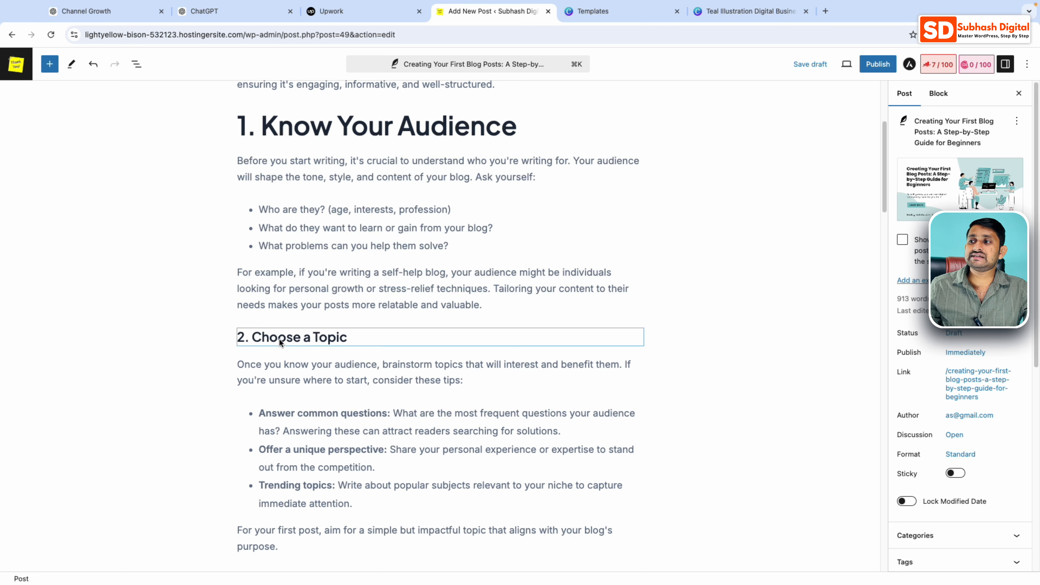
double_click(279, 338)
triple_click(280, 343)
click(228, 123)
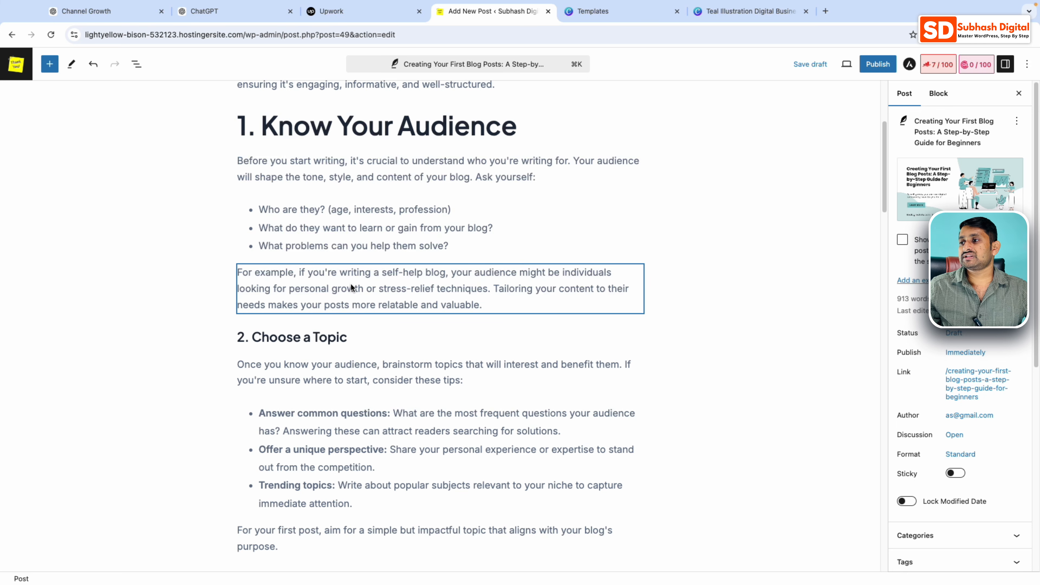
Change the "2. Choose a Topic" and "3. Create an Engaging Title" headings to Heading 2.
click(331, 340)
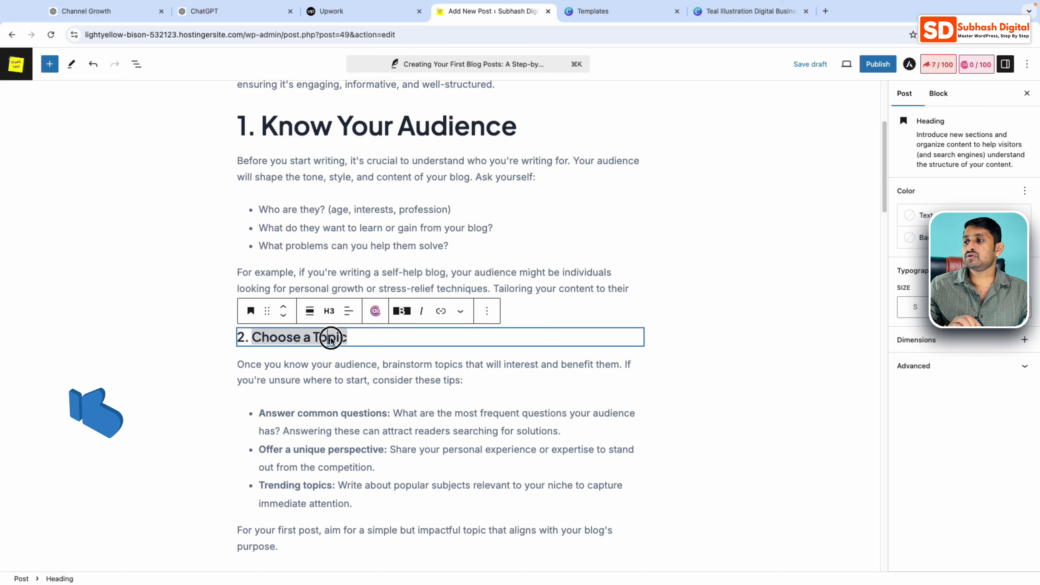
click(329, 311)
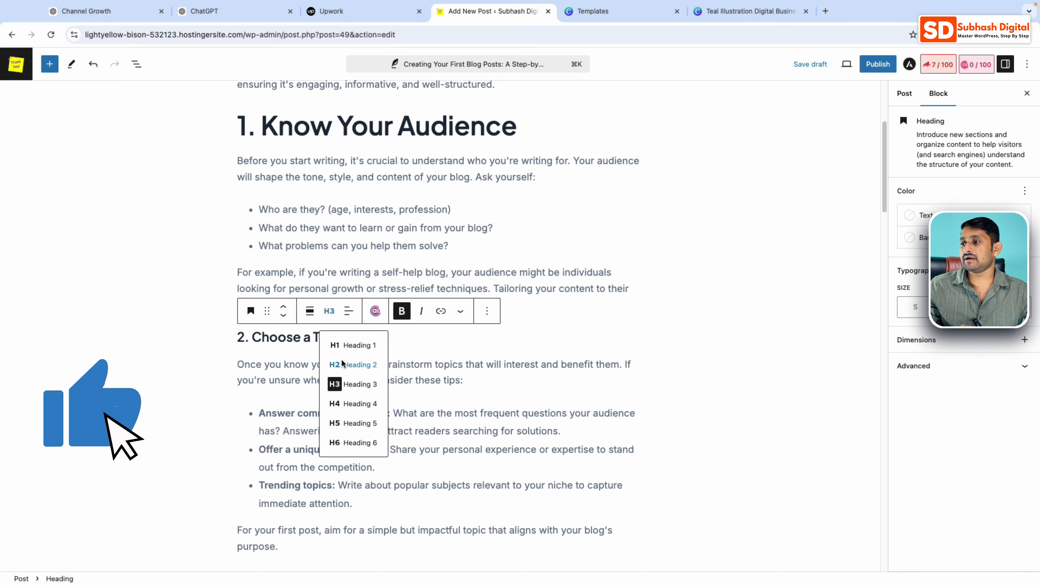
click(352, 364)
scroll(332, 374, down, 3)
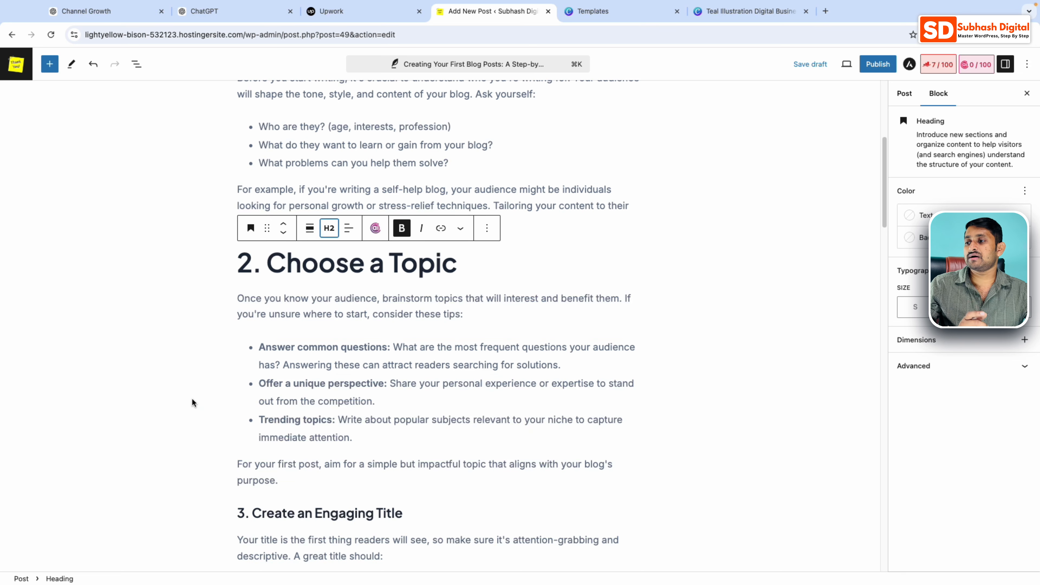
scroll(263, 303, down, 10)
click(287, 211)
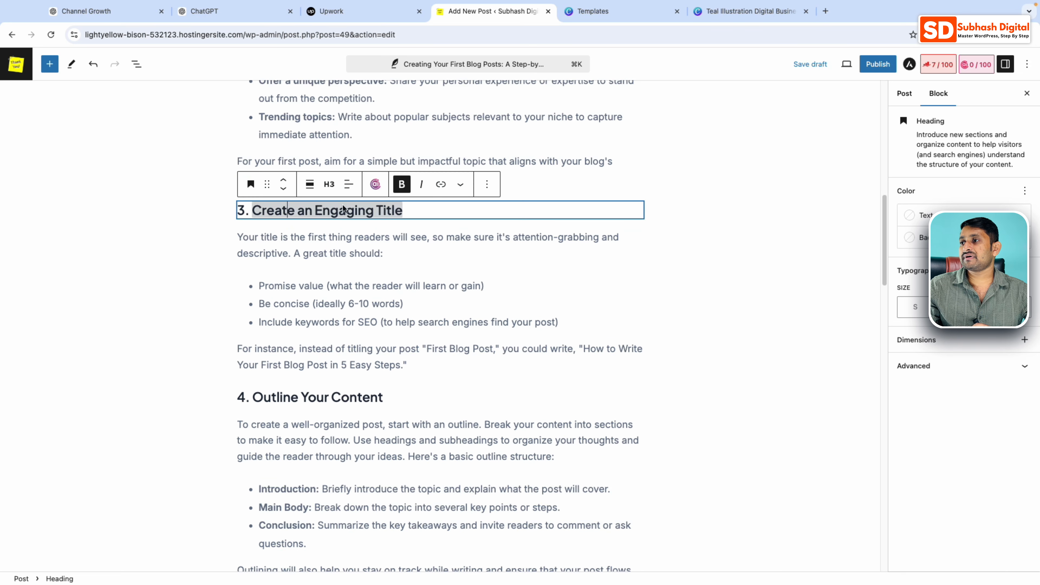
click(332, 185)
click(332, 234)
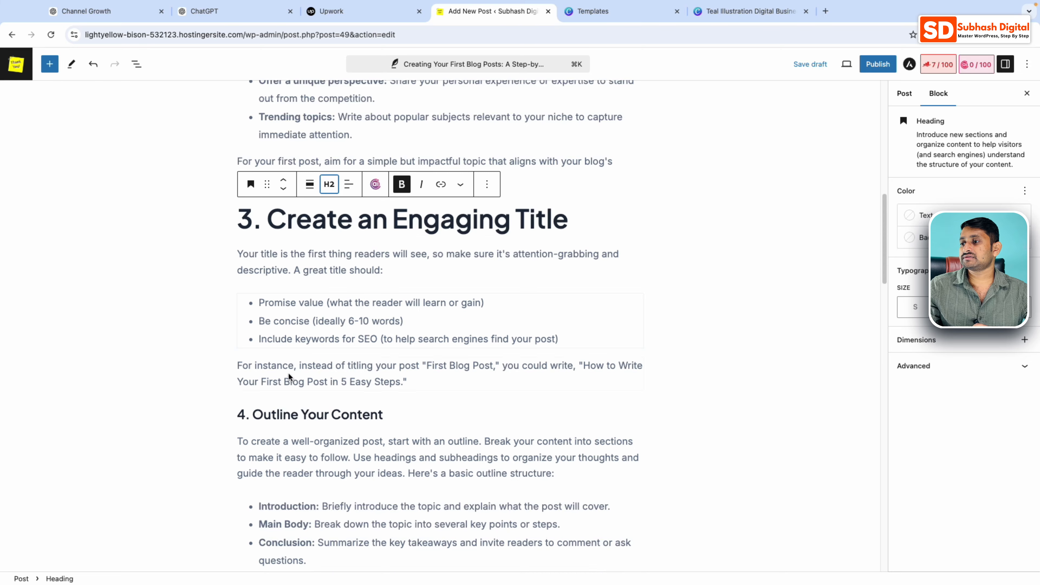
Change the "4. Outline Your Content" heading and the section 5 heading to Heading 2.
click(287, 415)
click(329, 388)
click(332, 439)
scroll(301, 323, down, 10)
click(301, 322)
click(329, 296)
click(332, 348)
Change the remaining numbered headings, through "10. Publish and Promote", to Heading 2.
scroll(312, 349, down, 6)
click(301, 402)
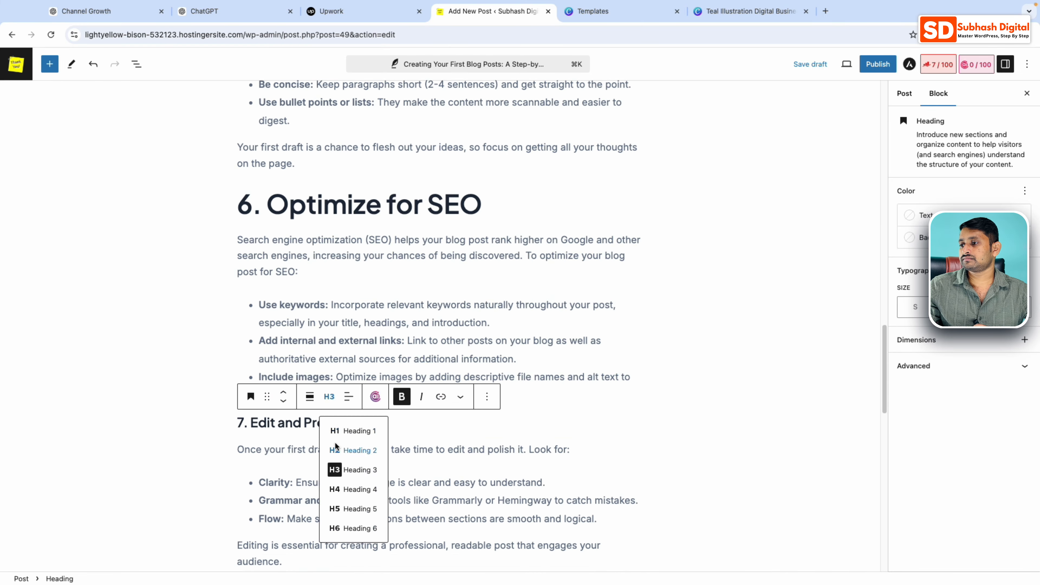
click(287, 166)
click(332, 142)
click(332, 192)
click(301, 339)
click(330, 312)
click(336, 364)
scroll(324, 344, down, 6)
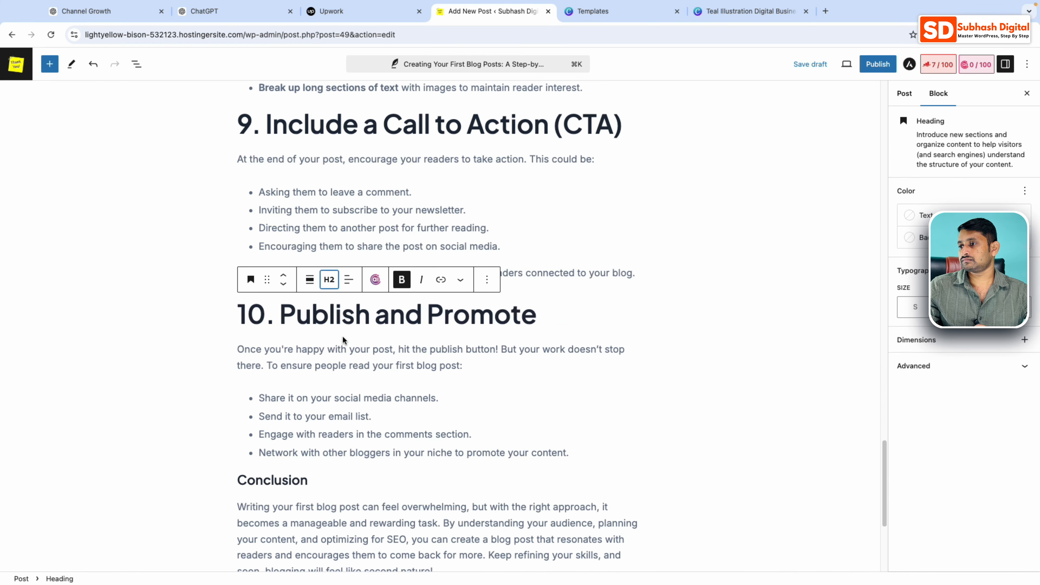
click(147, 301)
Add an Image block between the last paragraph of section 1 and the "2. Choose a Topic" heading.
scroll(146, 303, up, 20)
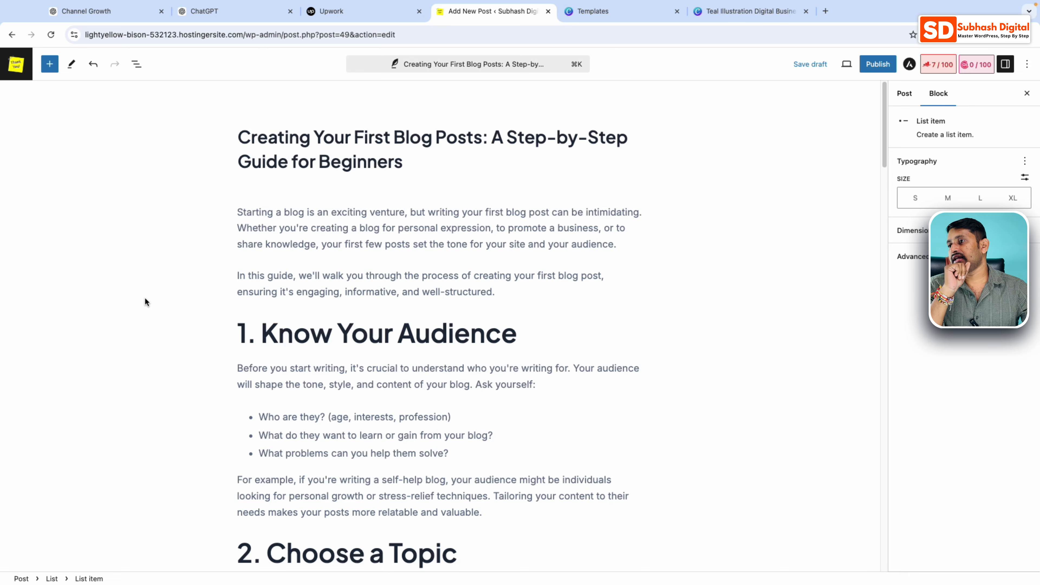
scroll(129, 371, down, 8)
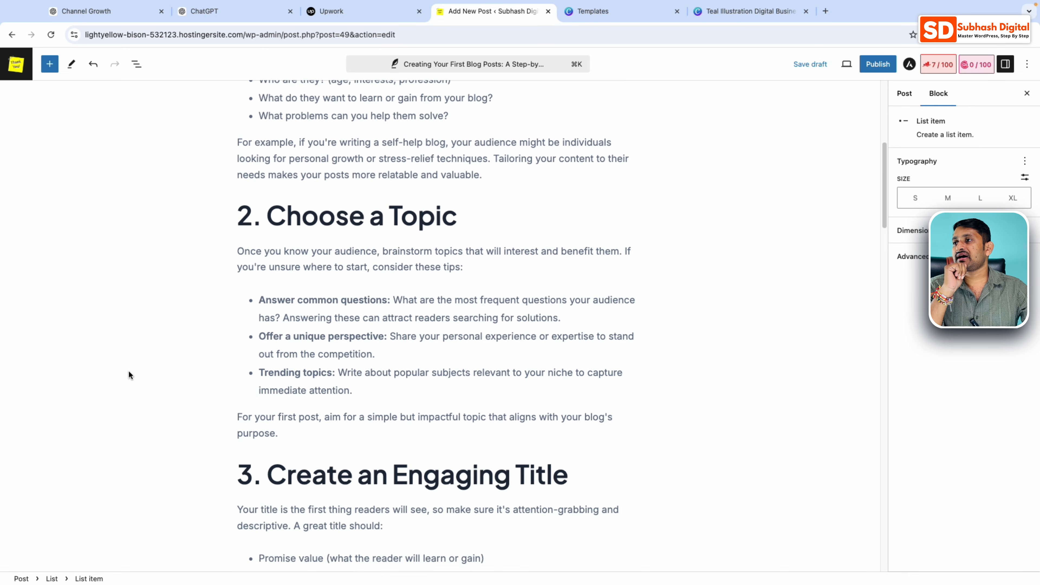
scroll(129, 371, up, 5)
scroll(128, 370, up, 3)
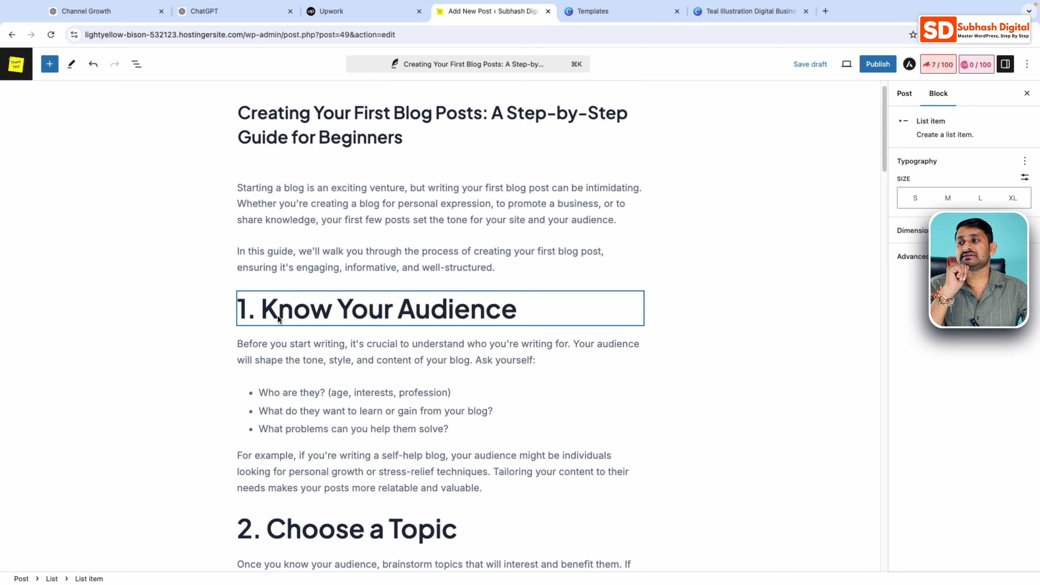
scroll(256, 360, down, 3)
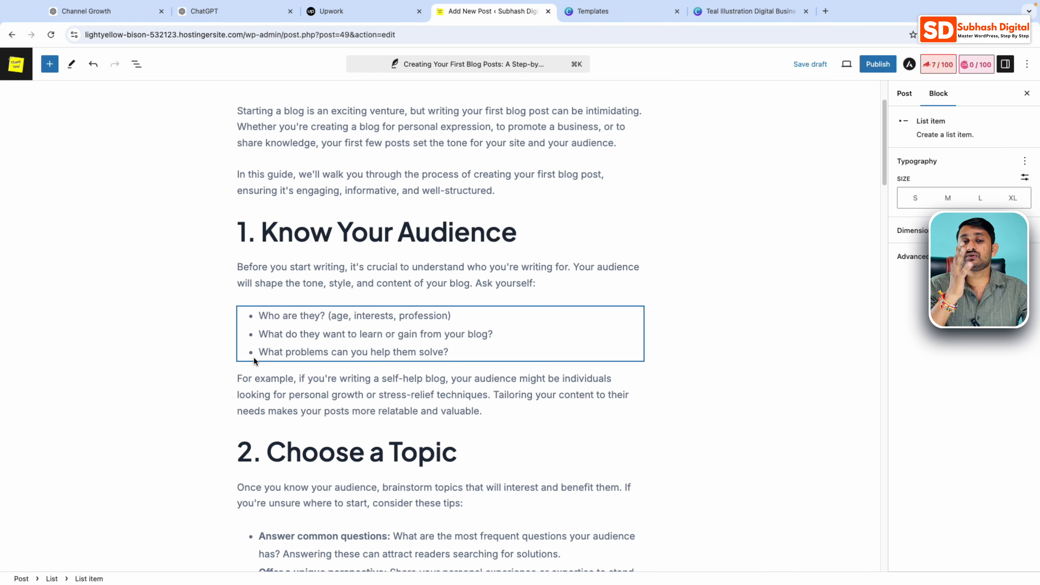
click(488, 411)
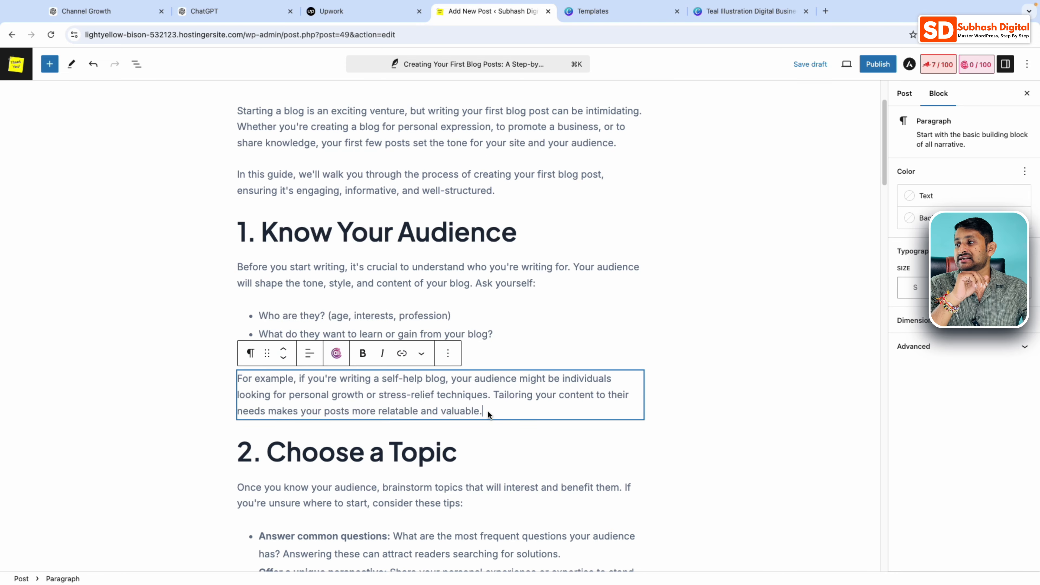
key(Return)
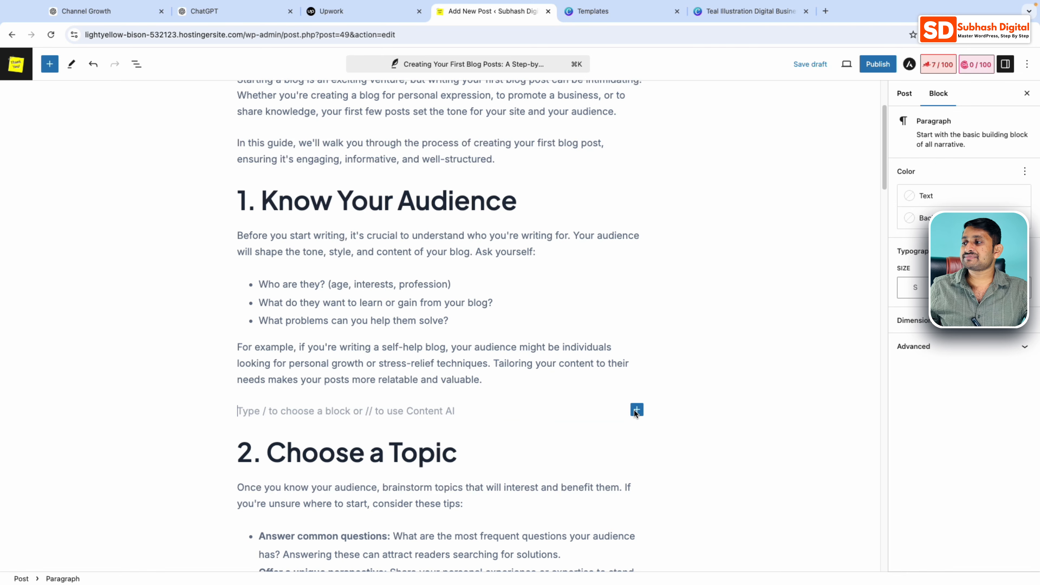
click(637, 410)
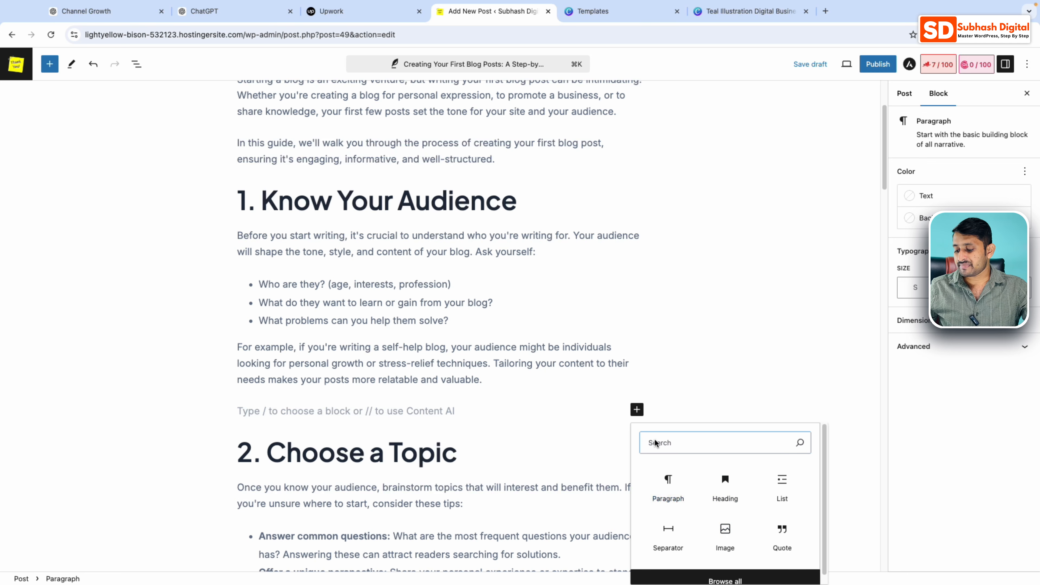
text(image)
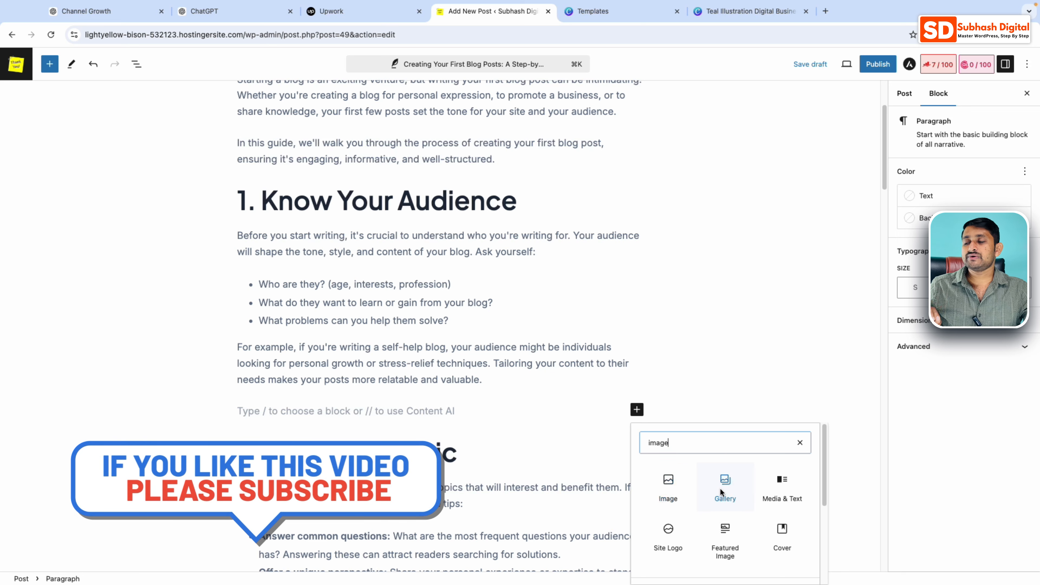
click(669, 483)
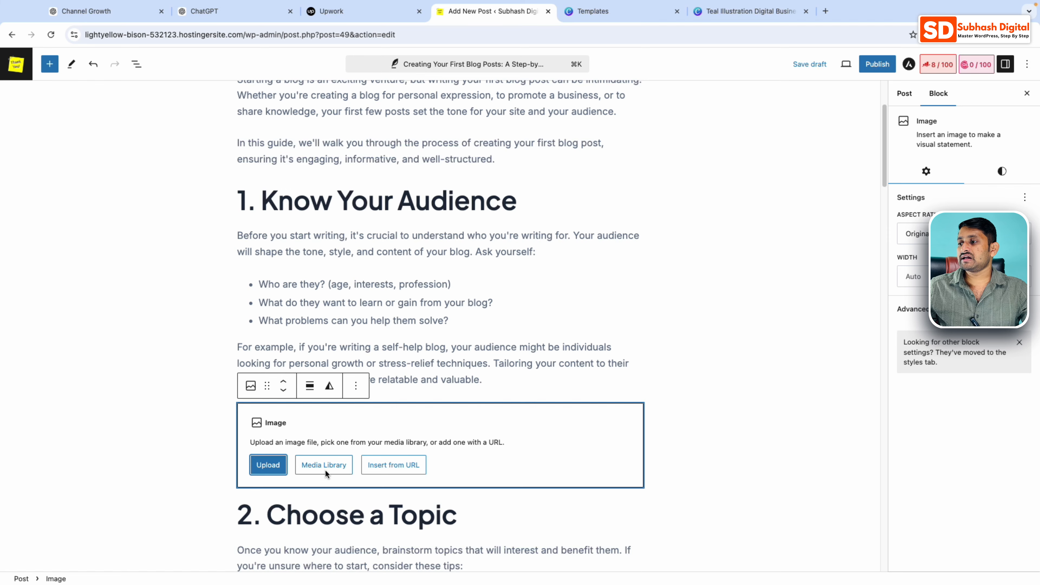
Fill the Image block with the Teal-Illustration-Digital-Business-Blog-Banner.png image from the media library and deselect it.
click(325, 468)
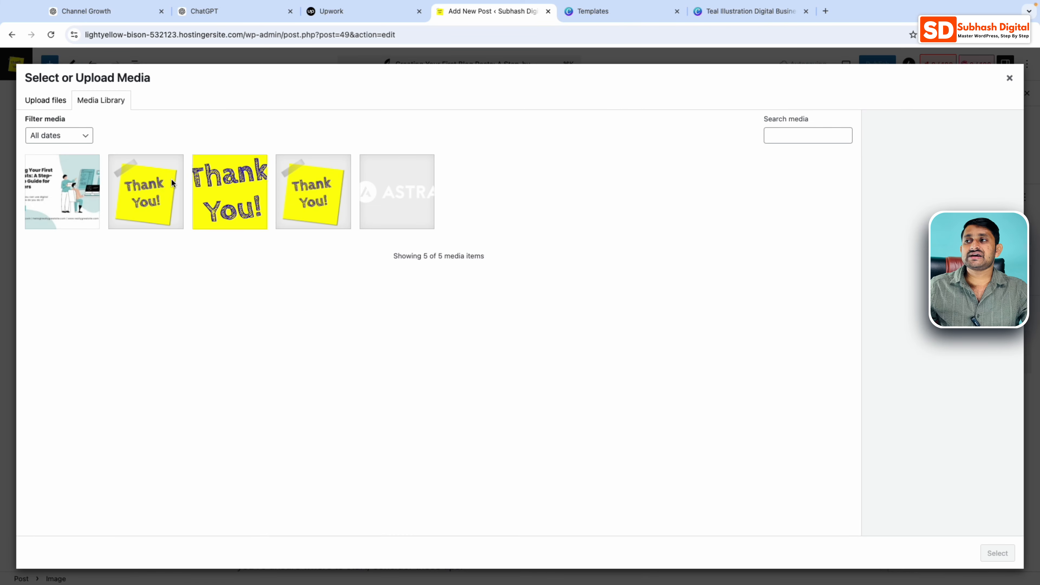
click(74, 192)
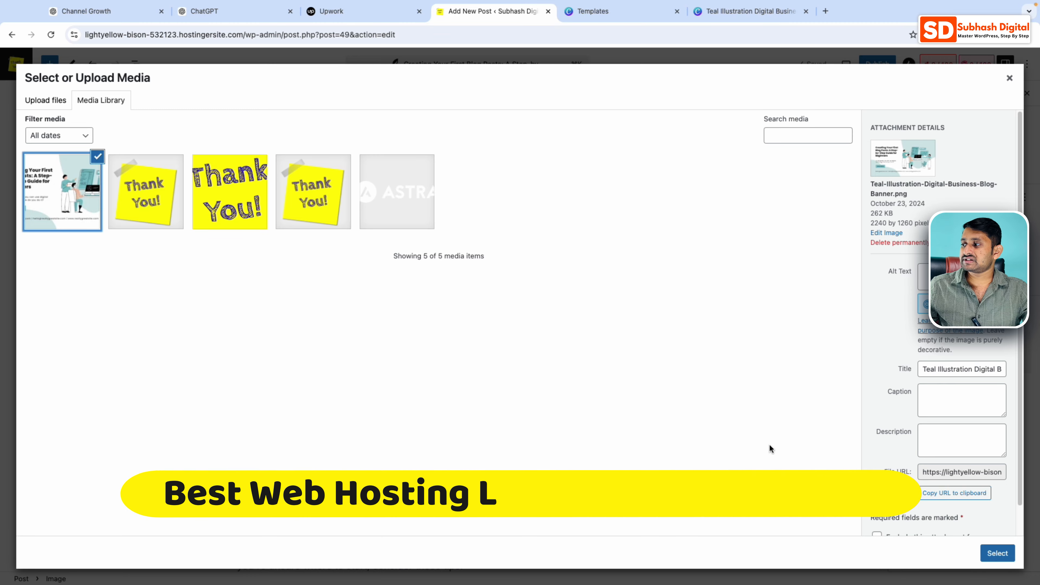
click(1000, 554)
scroll(663, 475, down, 4)
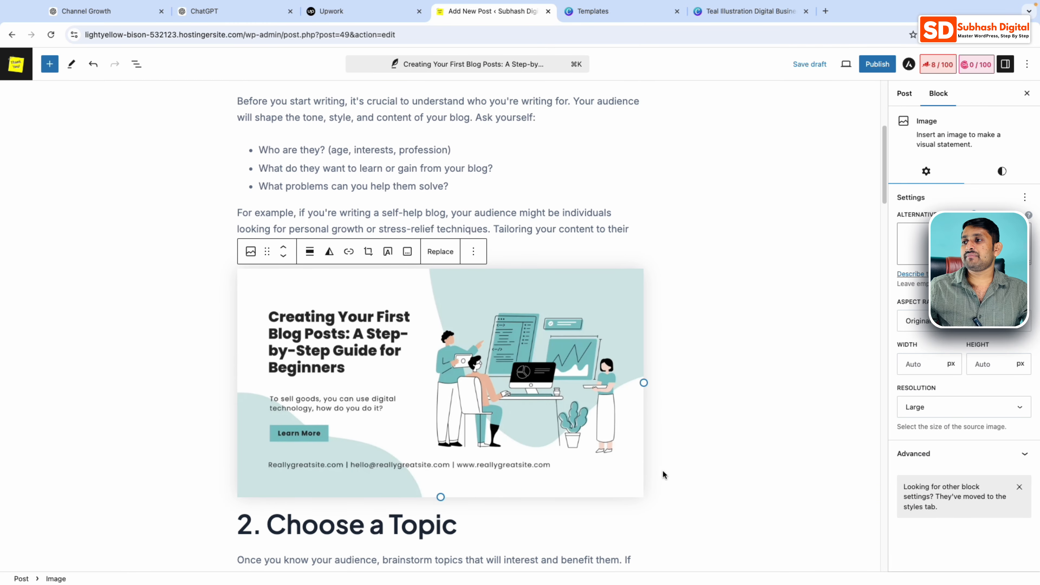
click(198, 408)
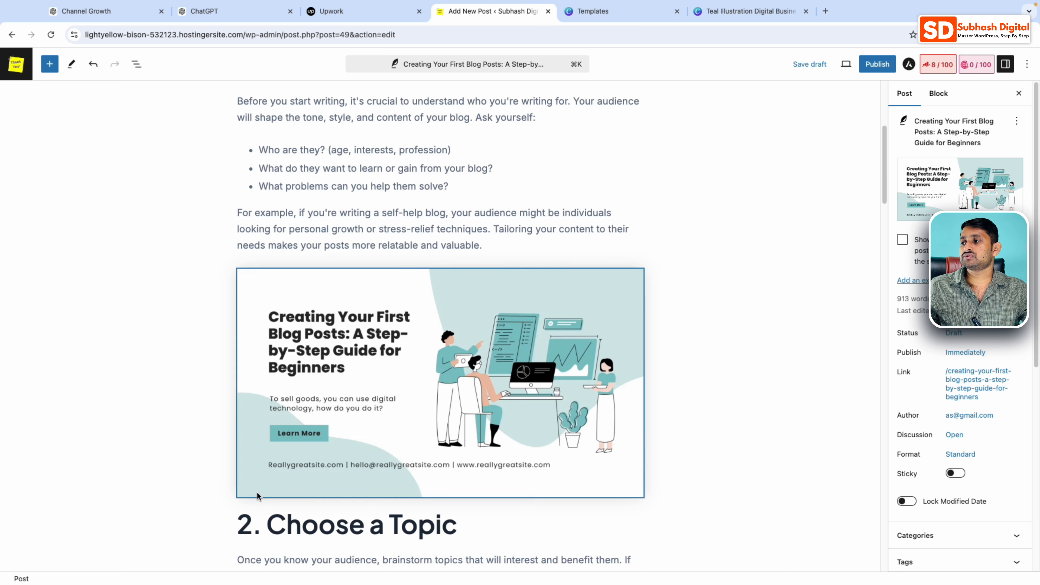
Set the resolution of the banner image below section 1 to Medium.
click(394, 394)
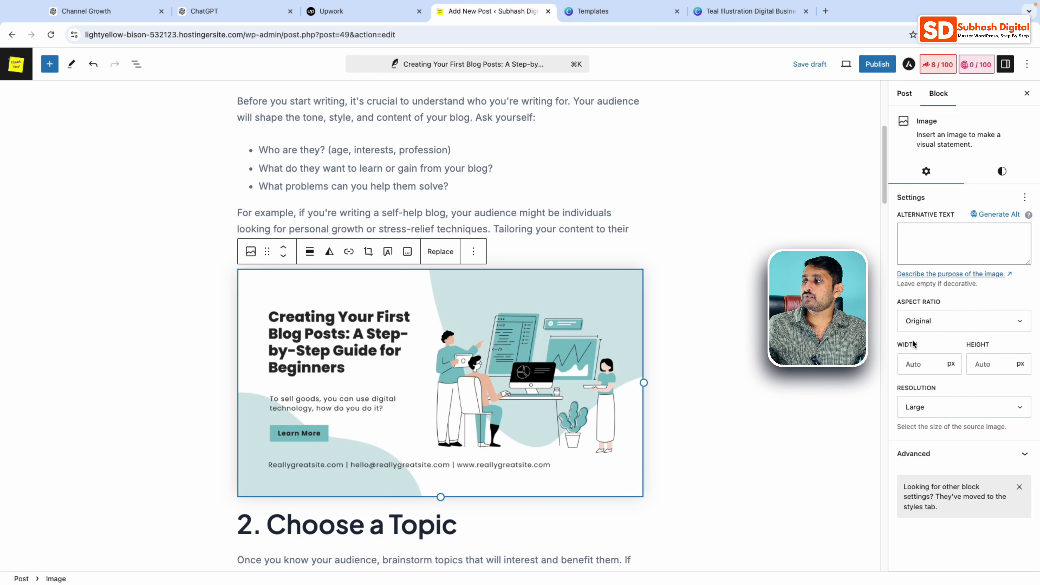
click(931, 406)
click(929, 425)
click(925, 415)
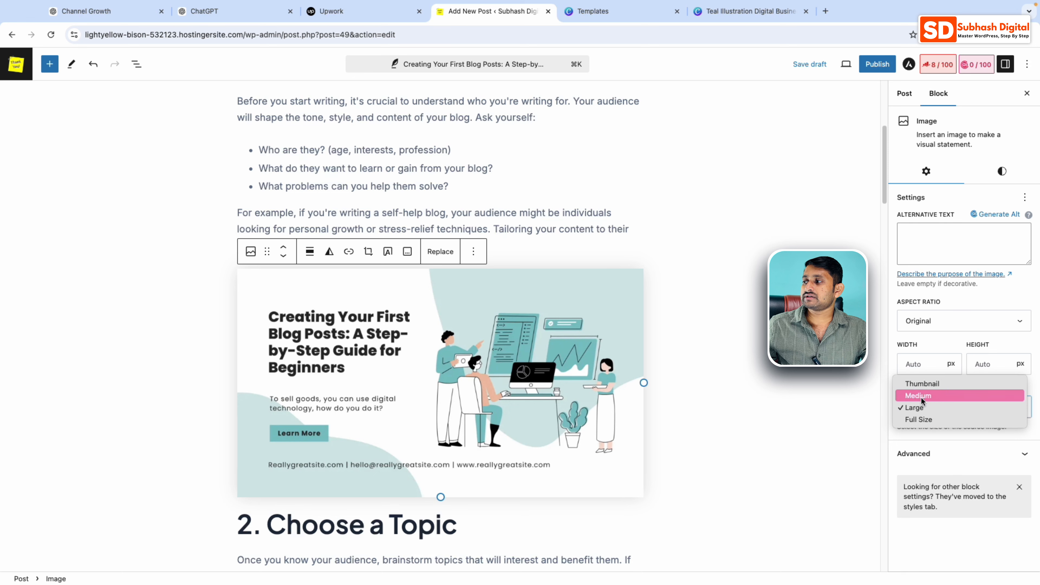
click(922, 398)
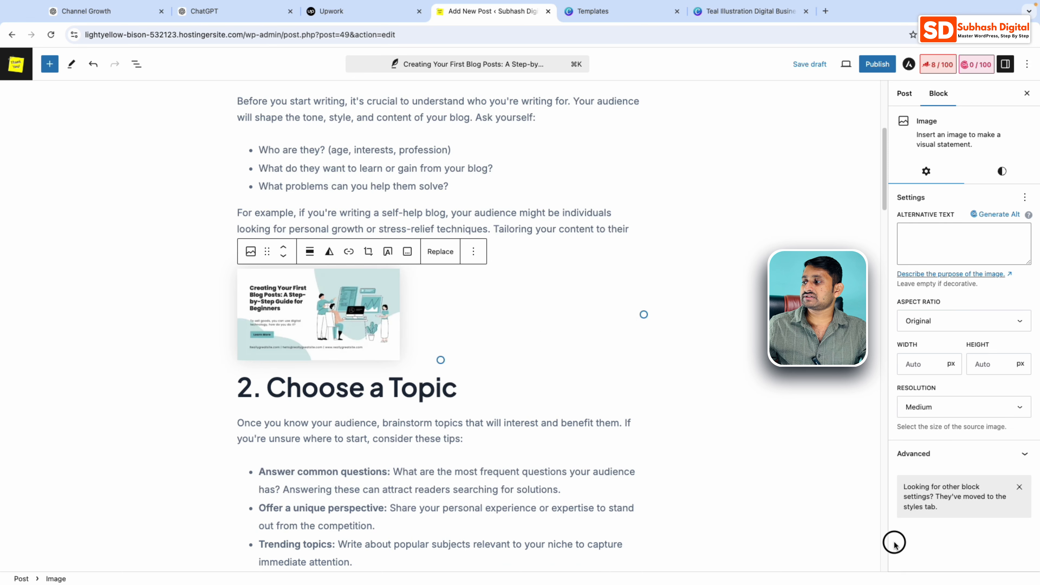
Look through the banner image's style, border and radius options and its available aspect ratios.
click(1002, 171)
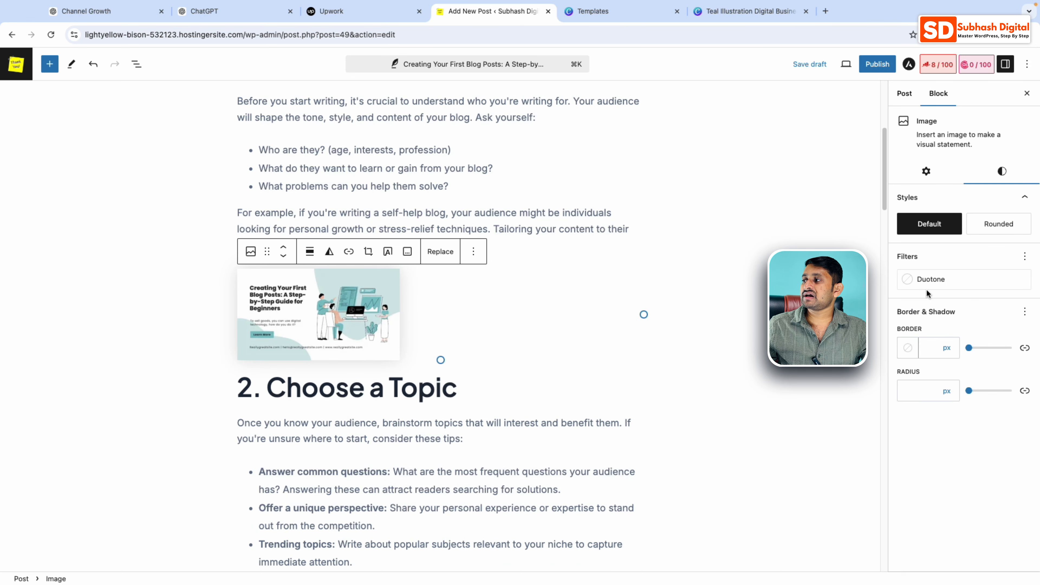
click(924, 391)
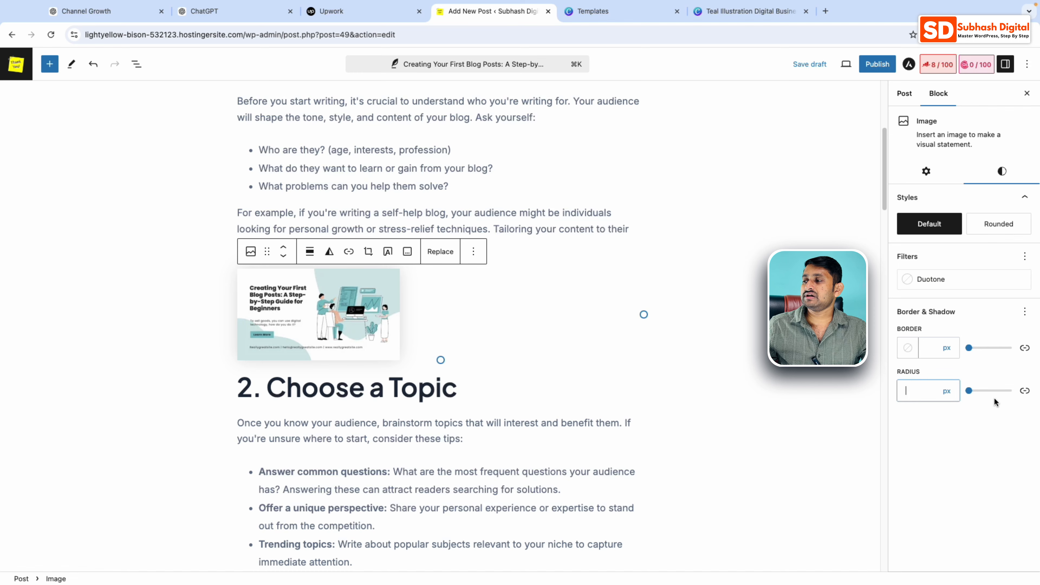
scroll(717, 435, down, 6)
scroll(683, 399, up, 5)
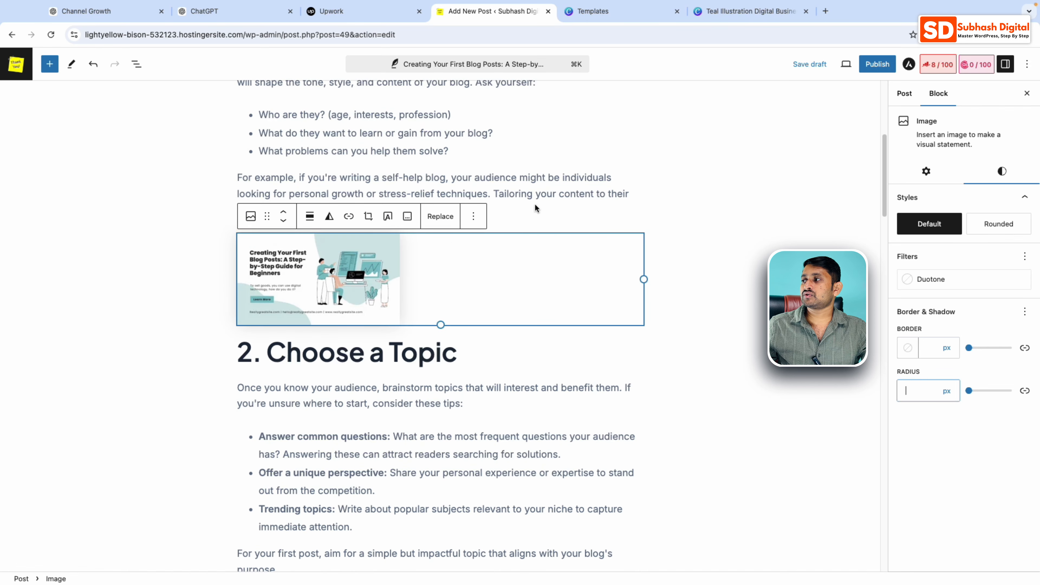
click(927, 171)
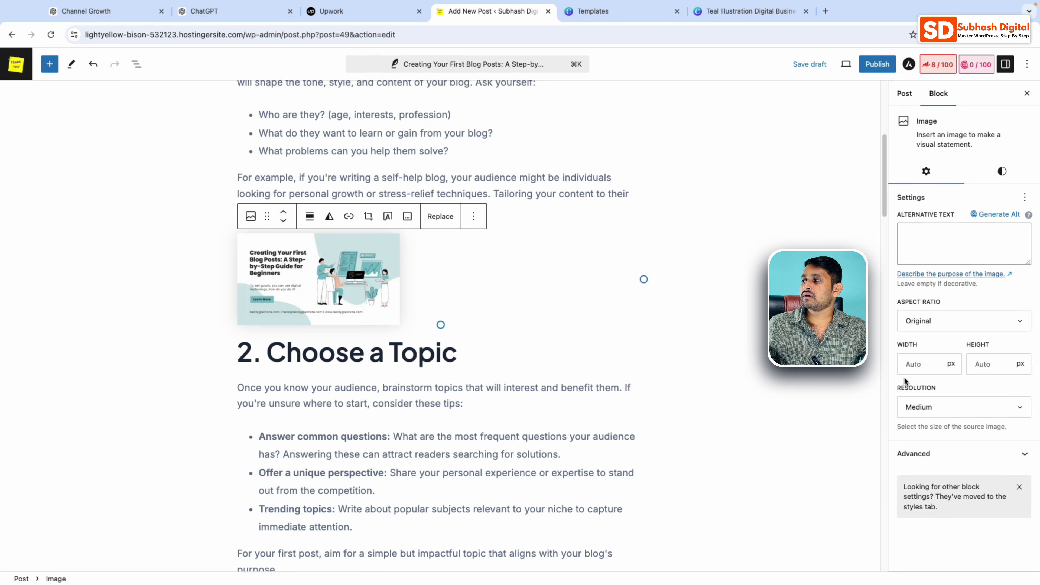
click(927, 321)
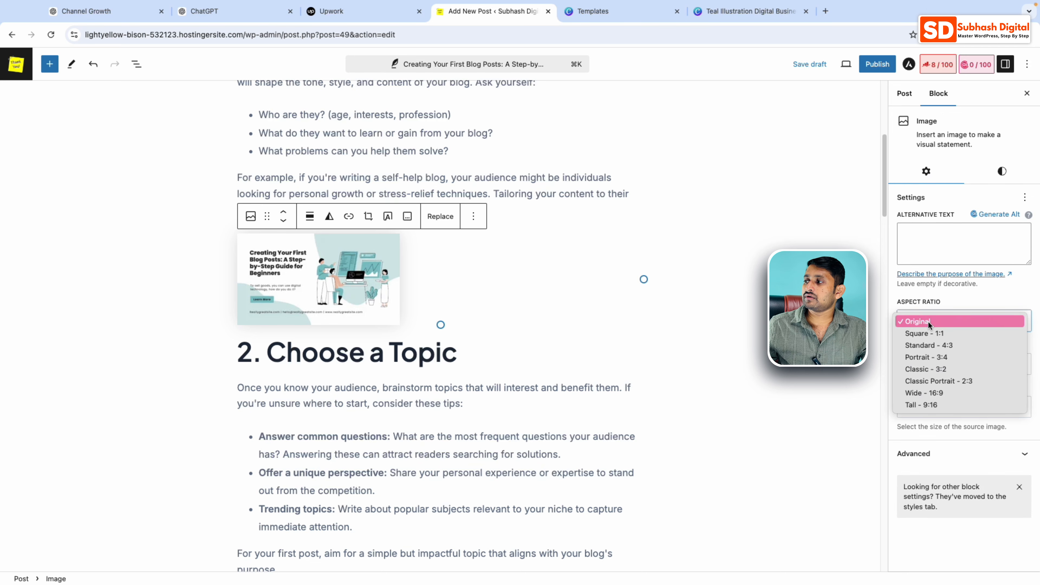
click(944, 301)
Set the banner image's resolution to Large and deselect the block.
click(922, 407)
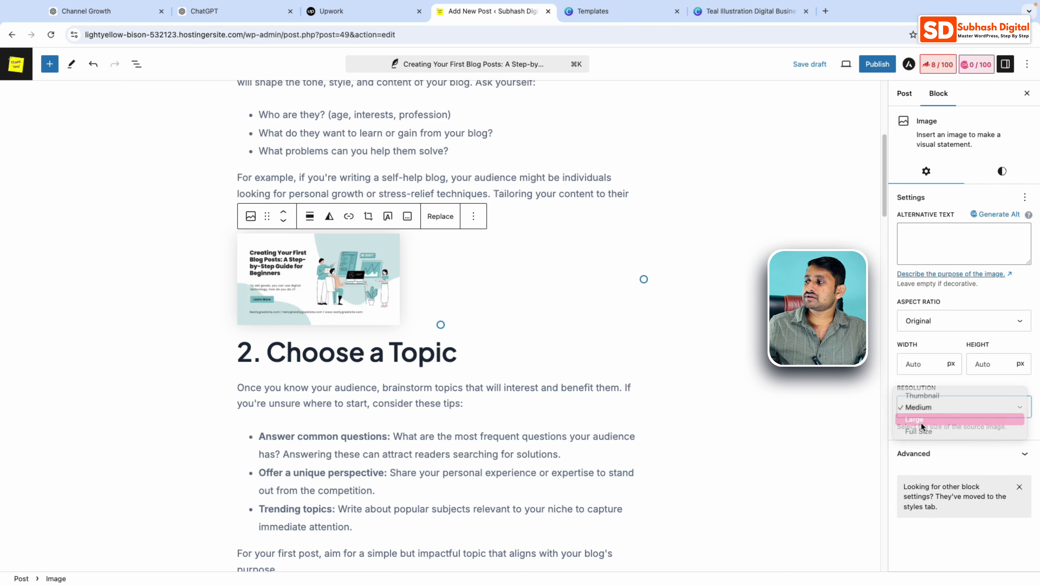
click(922, 422)
click(746, 352)
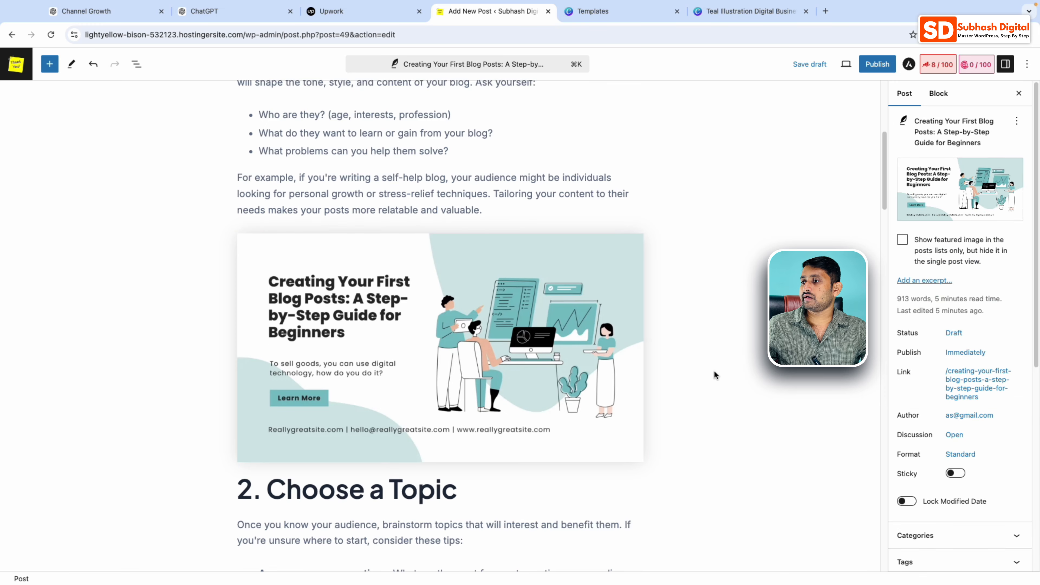
Insert an empty Quote block between the last paragraph of section 2 and the "3. Create an Engaging Title" heading.
scroll(714, 372, down, 6)
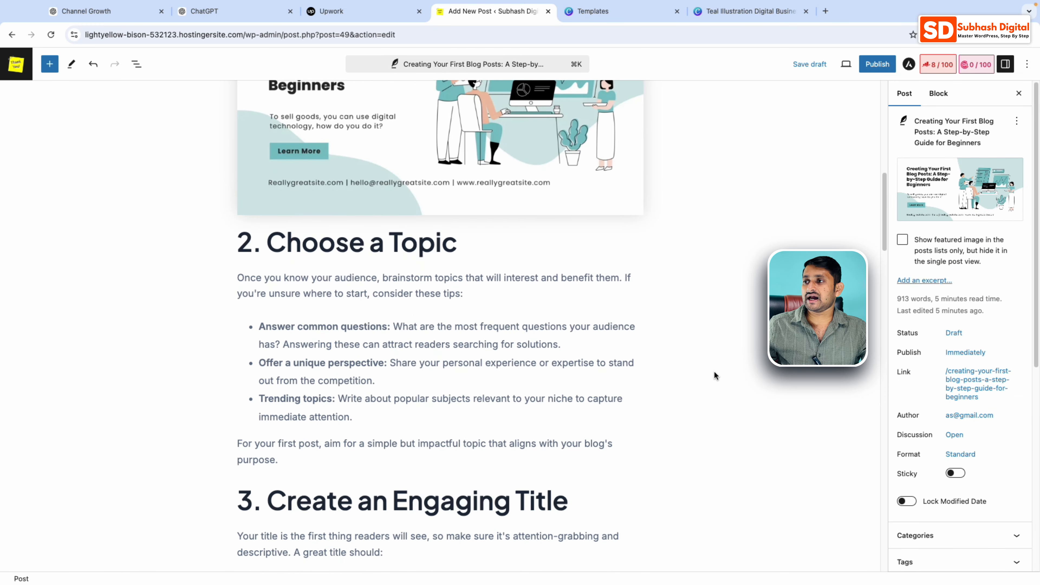
scroll(422, 435, down, 1)
click(295, 451)
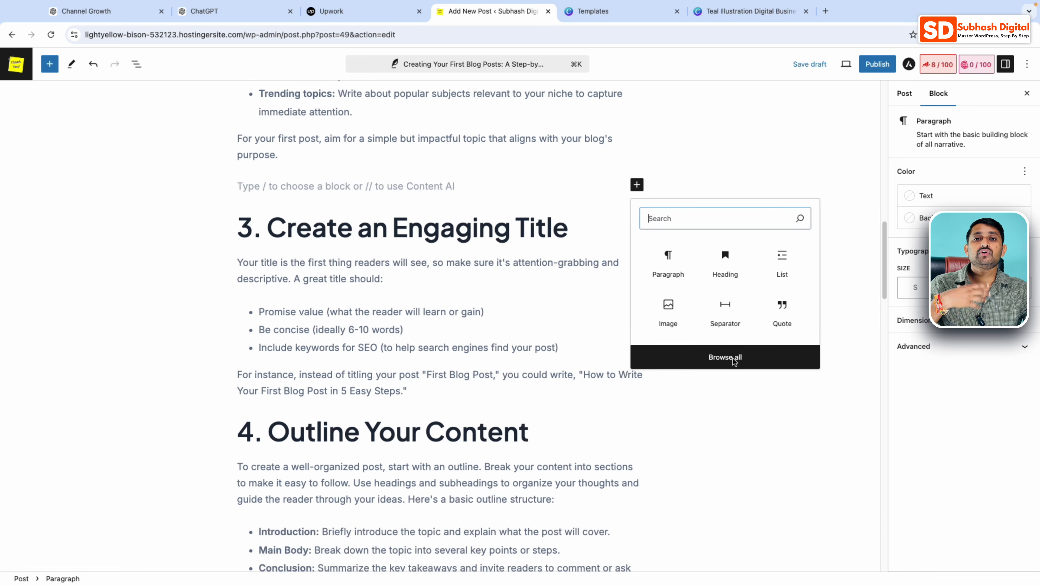
click(781, 305)
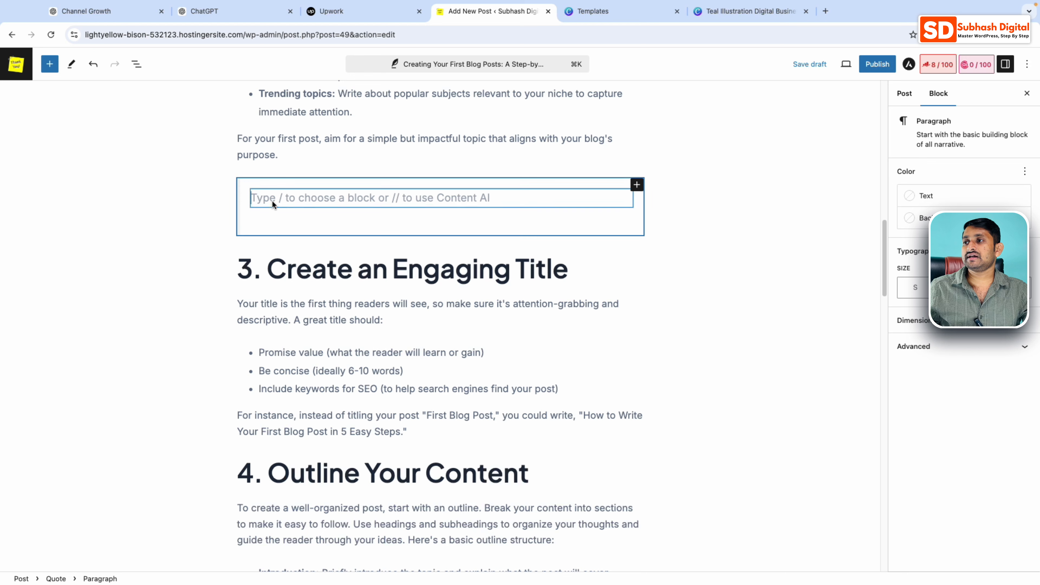
click(253, 195)
click(181, 199)
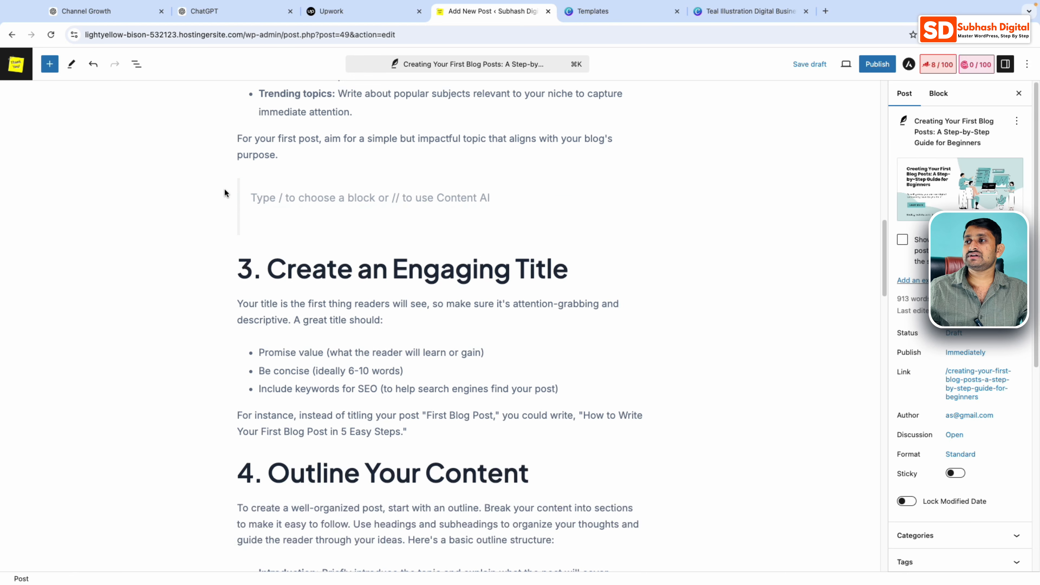
click(420, 223)
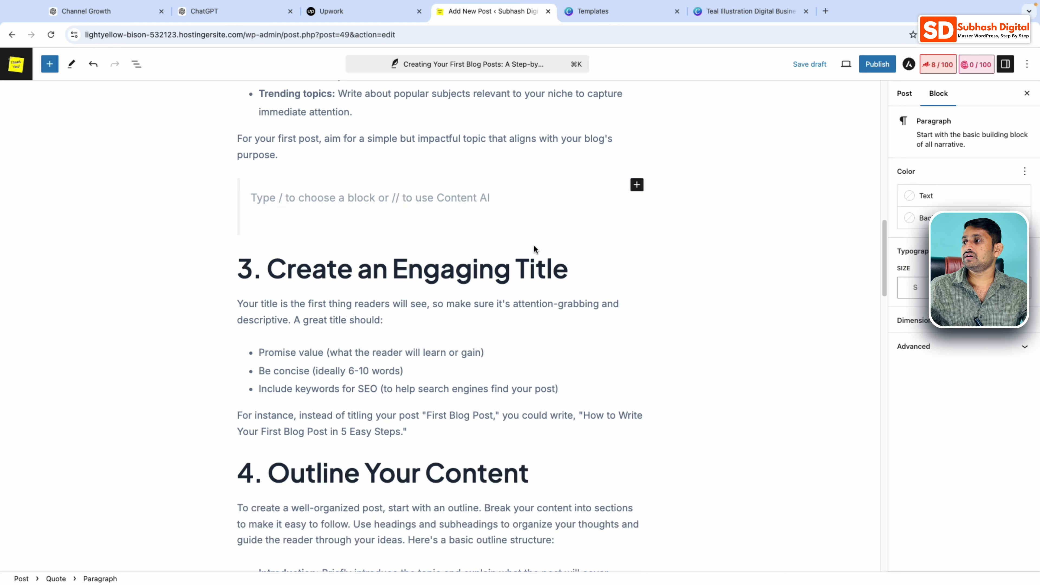
Insert a Buttons block with an empty button inside the Quote block above the "3. Create an Engaging Title" heading.
click(637, 184)
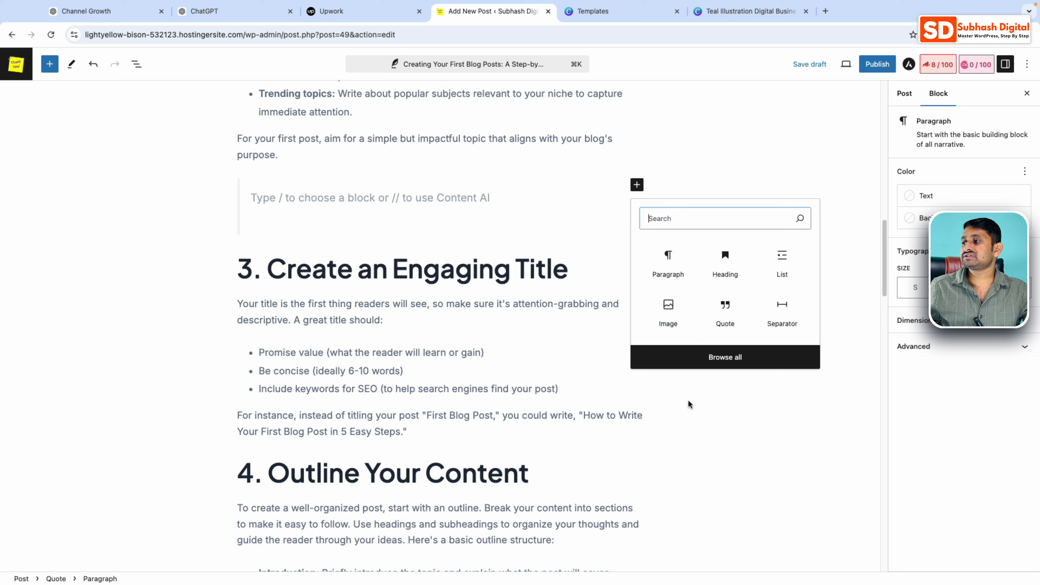
click(720, 358)
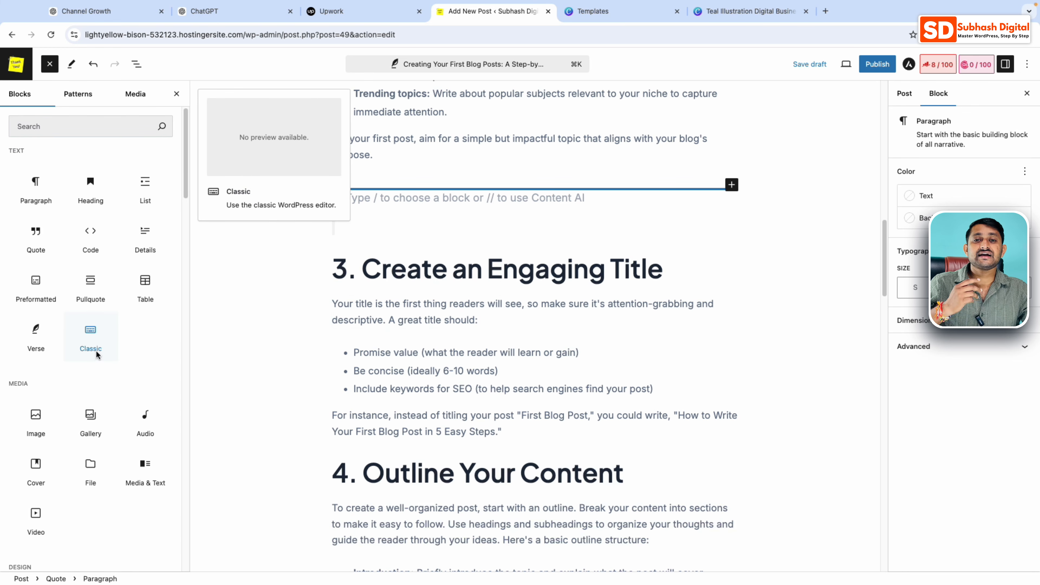
scroll(112, 381, down, 5)
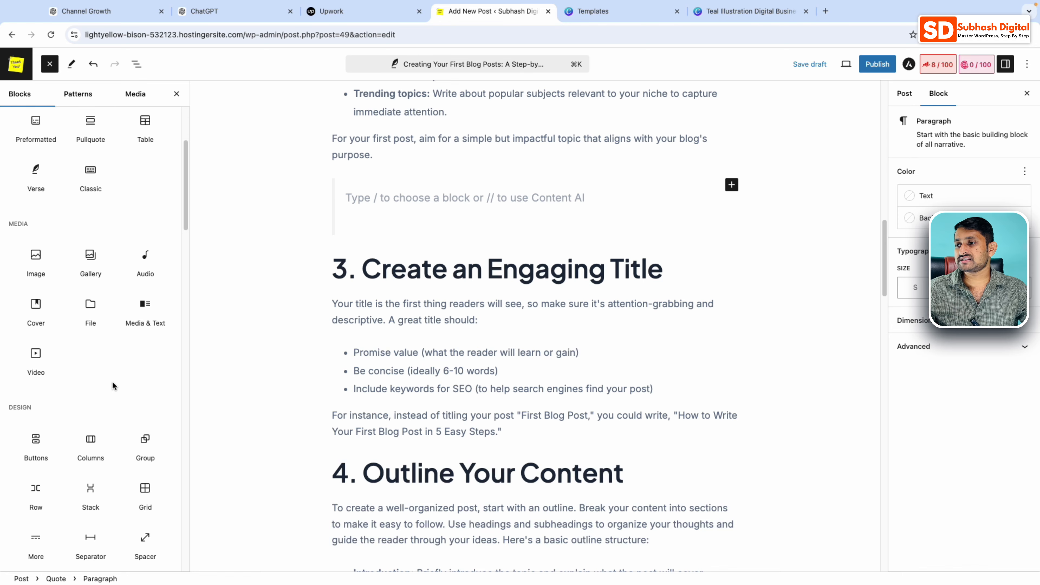
scroll(112, 381, down, 4)
scroll(112, 381, up, 5)
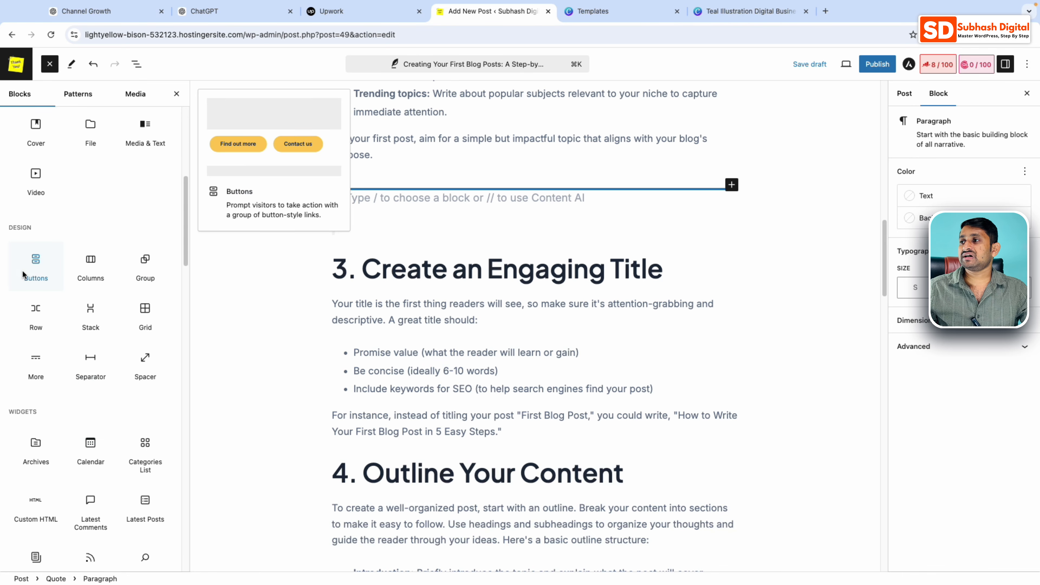
click(36, 269)
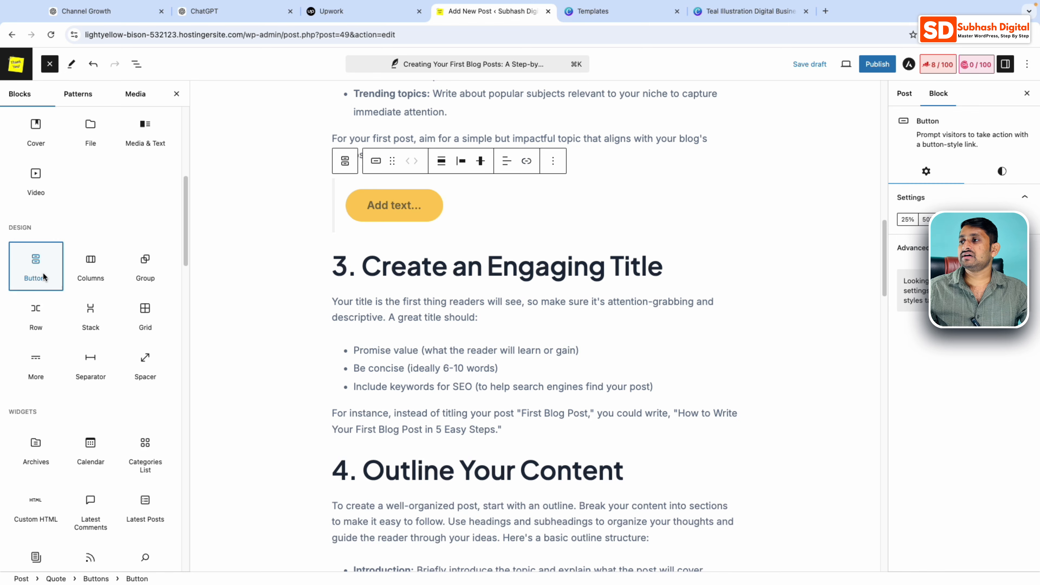
click(276, 260)
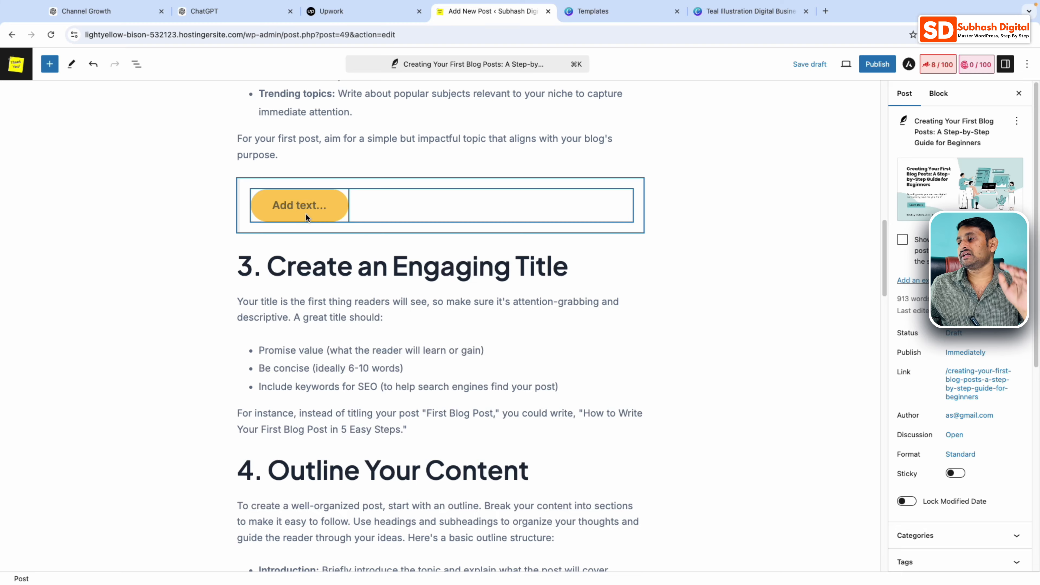
Look over the rest of the post and open its Rank Math SEO settings at the focus keyword and Basic SEO checks.
scroll(311, 213, down, 15)
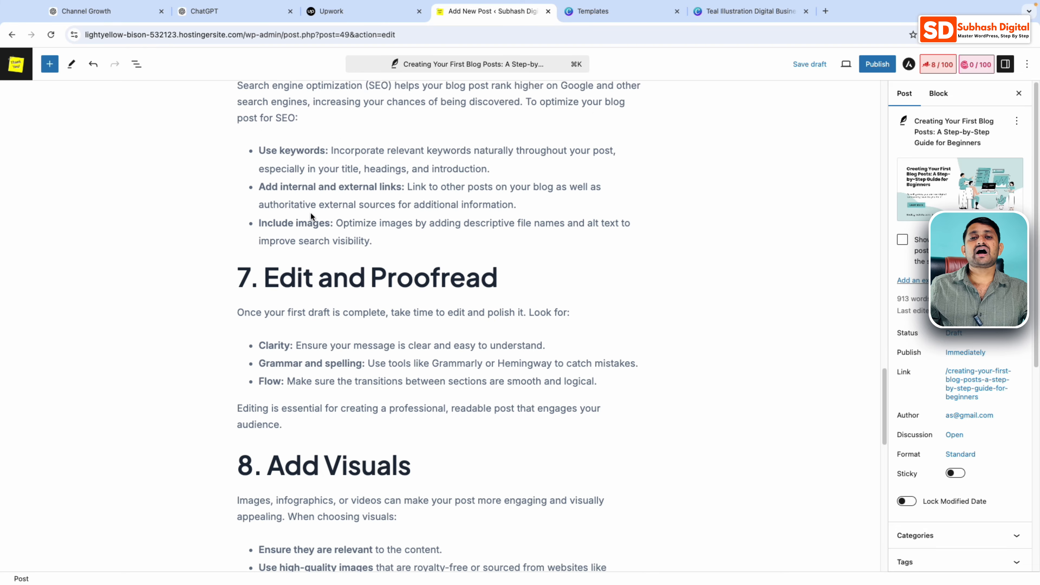
scroll(311, 215, down, 10)
scroll(311, 215, up, 20)
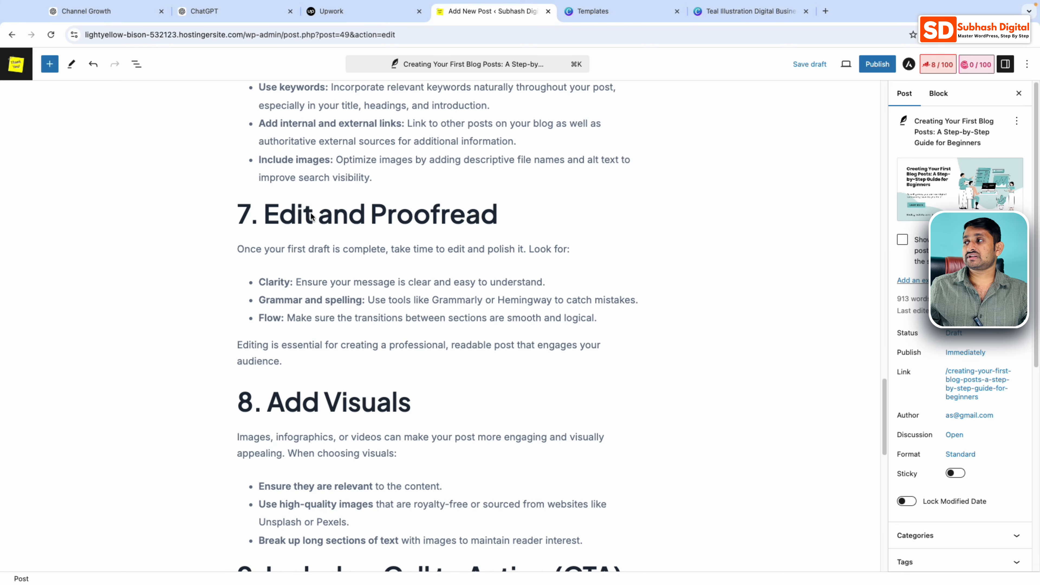
scroll(310, 215, up, 10)
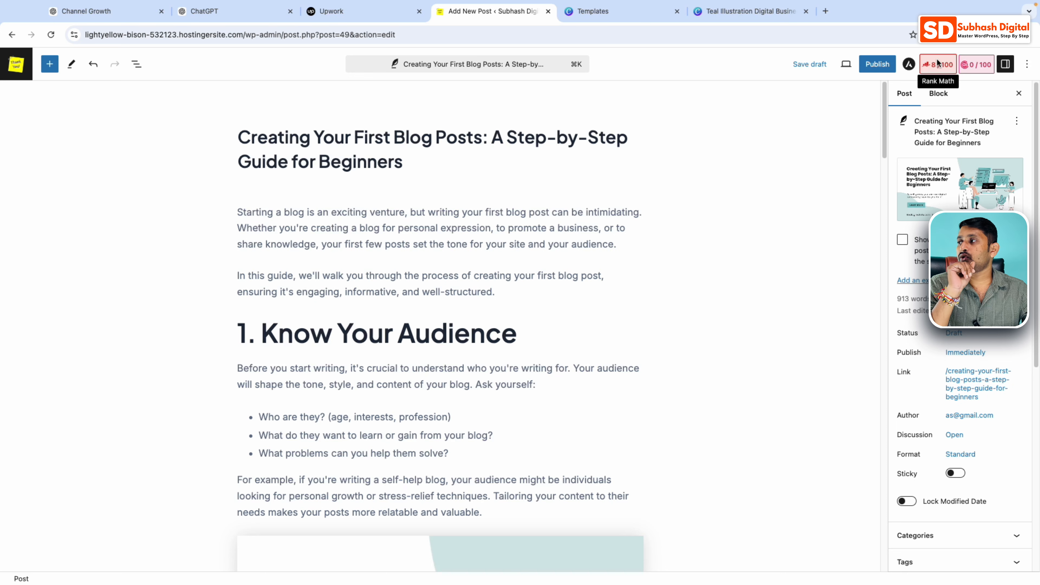
click(937, 64)
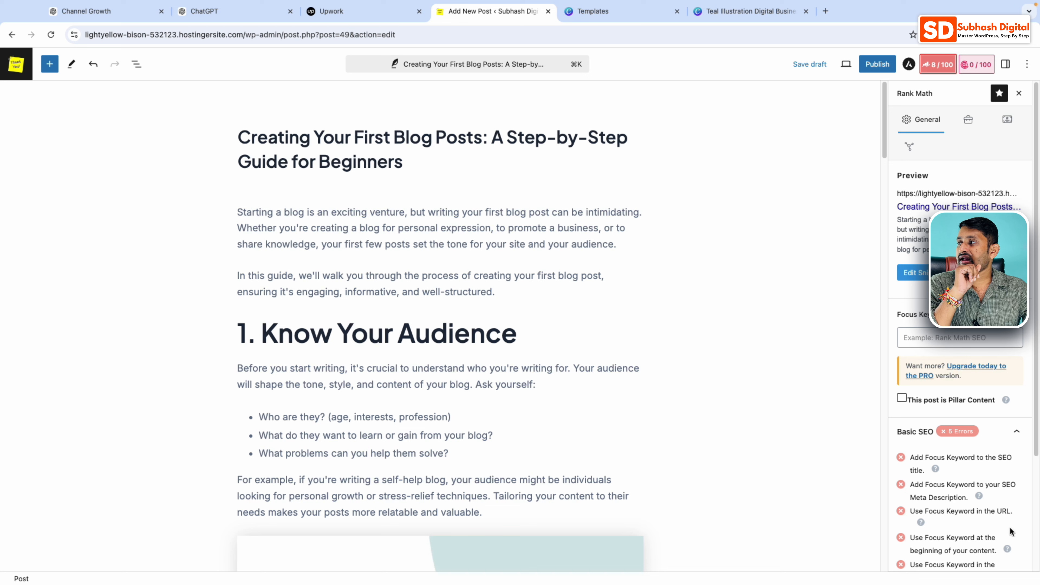
scroll(996, 533, down, 2)
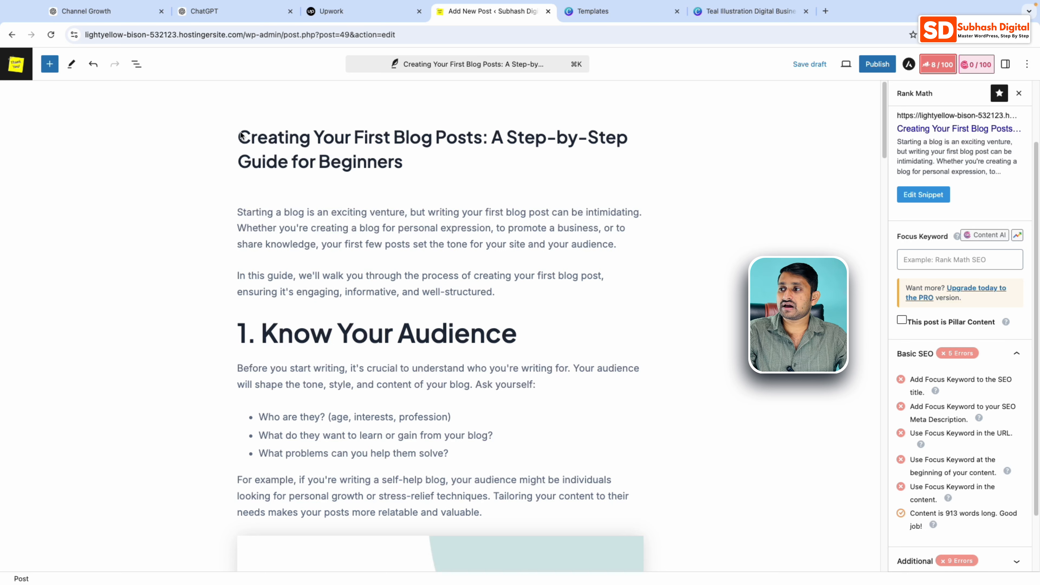
Copy "Creating Your First Blog Posts" from the post title and add it as the Rank Math focus keyword.
drag(240, 135, 480, 135)
right_click(459, 135)
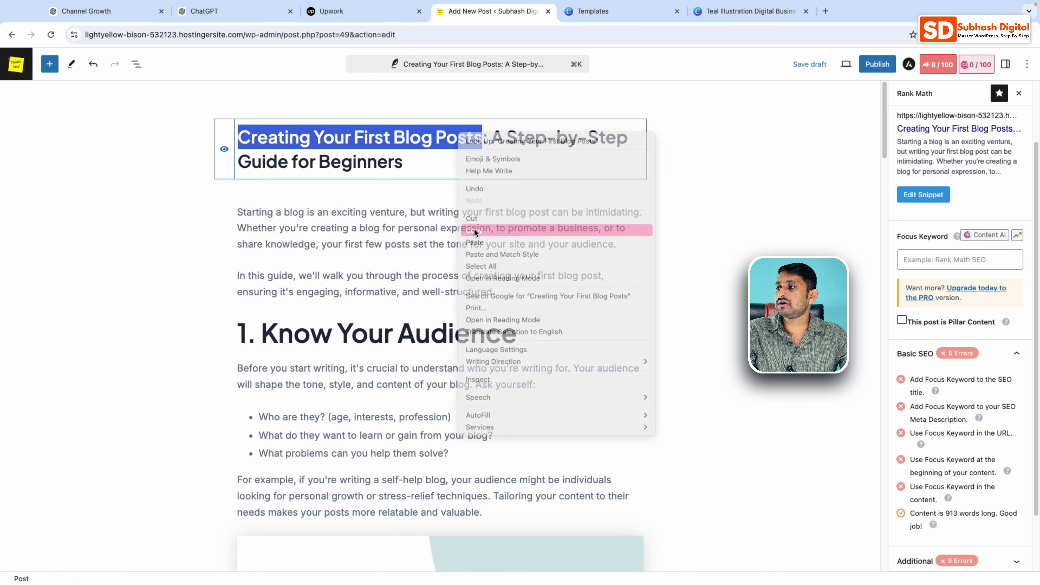
click(474, 232)
click(921, 252)
key(super+v)
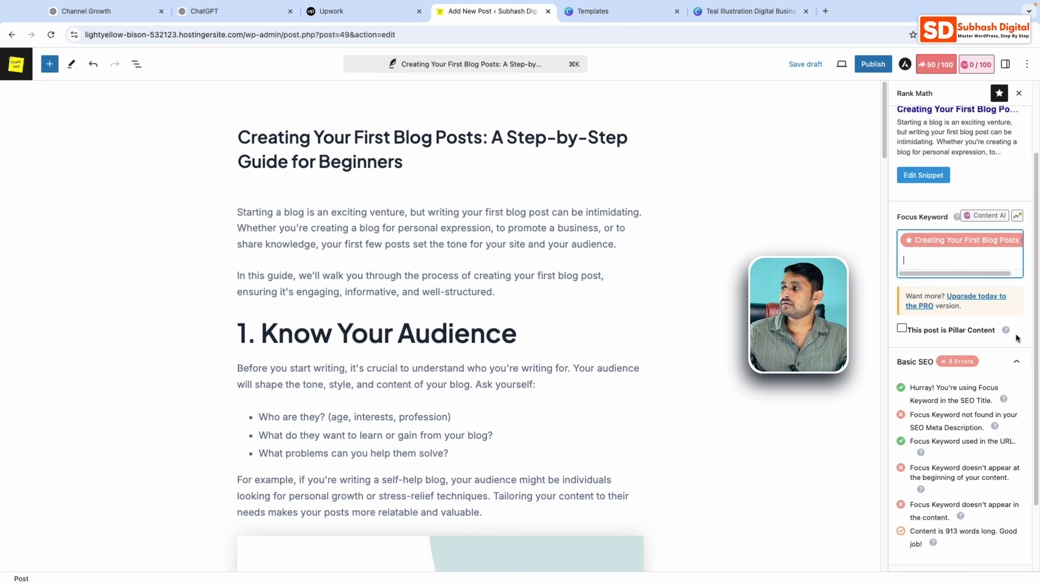
click(1027, 338)
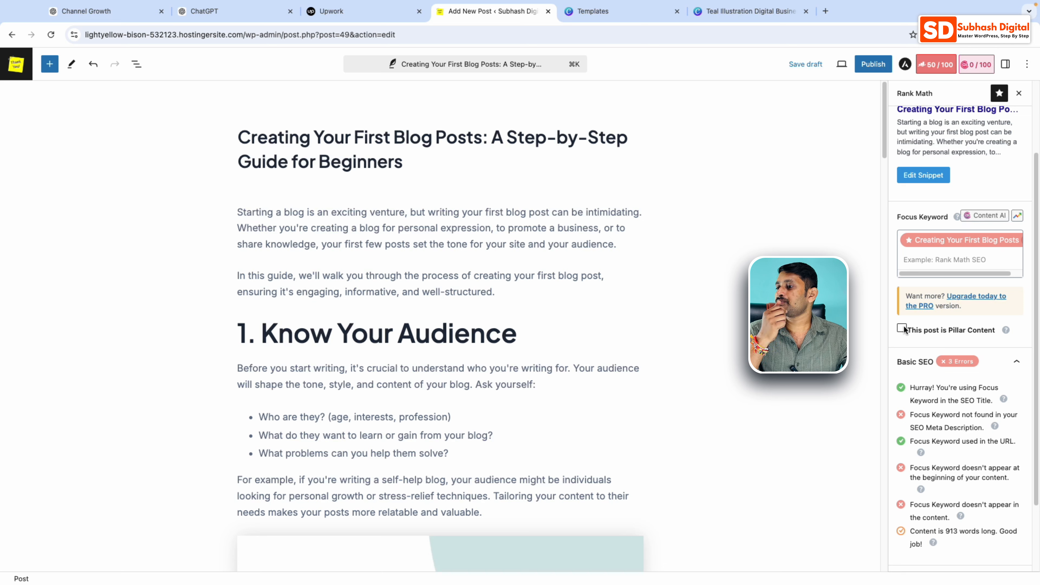
Set the Rank Math focus keyword to "blog posts" and review the Basic SEO checks.
drag(394, 138, 482, 139)
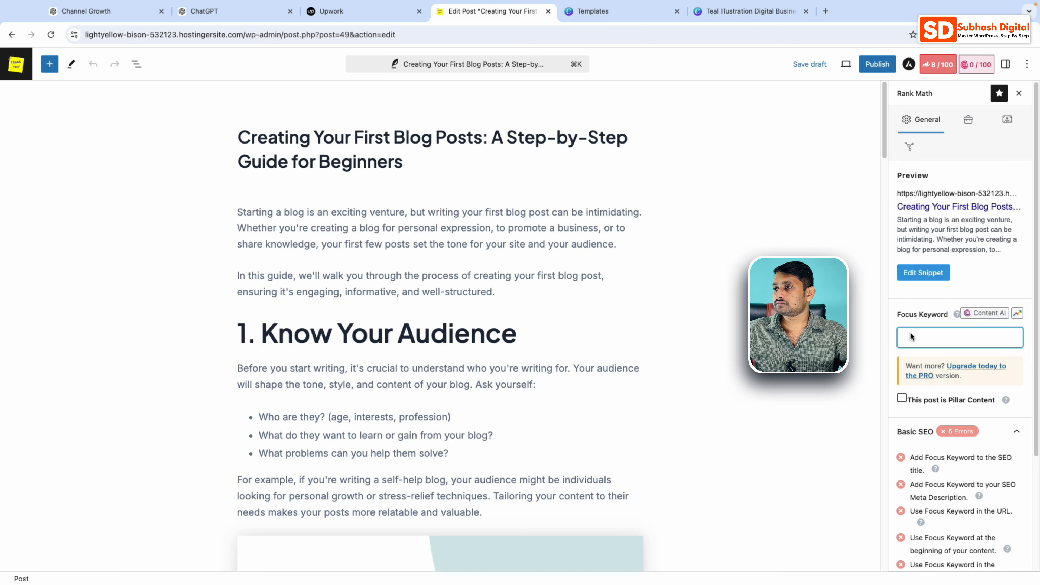
text(blog)
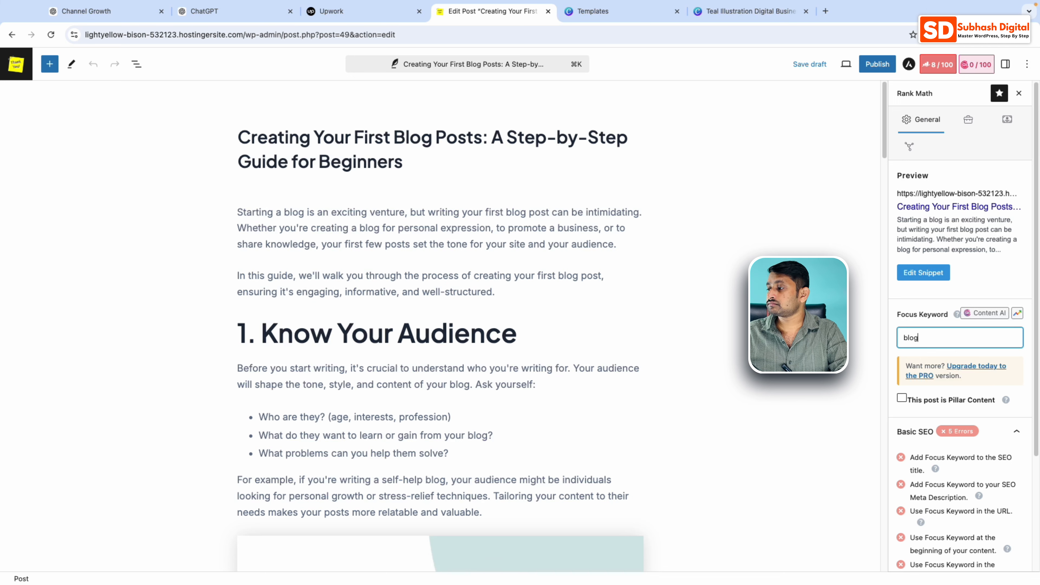
text( posts)
key(Return)
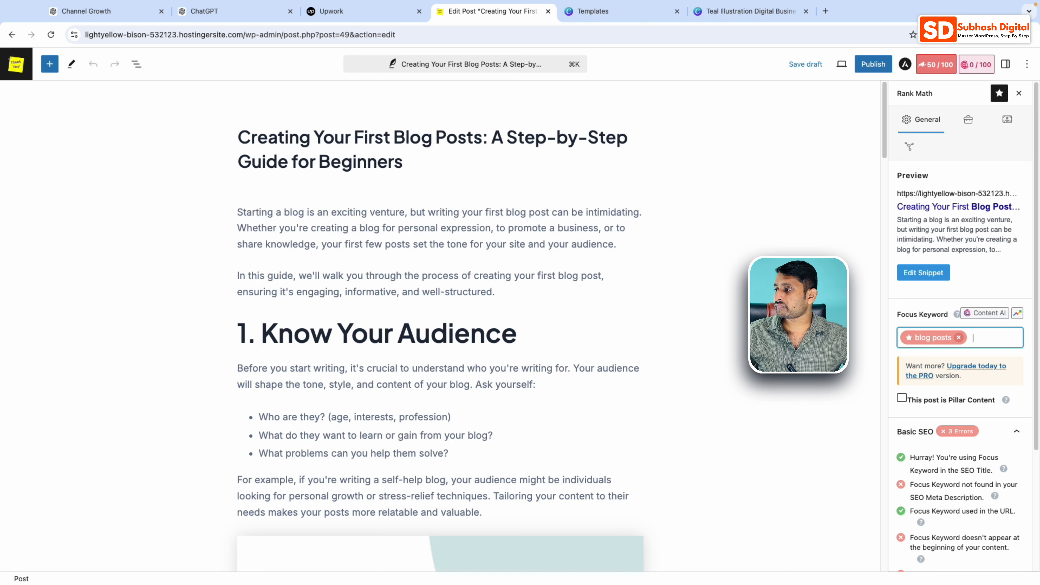
scroll(912, 193, down, 4)
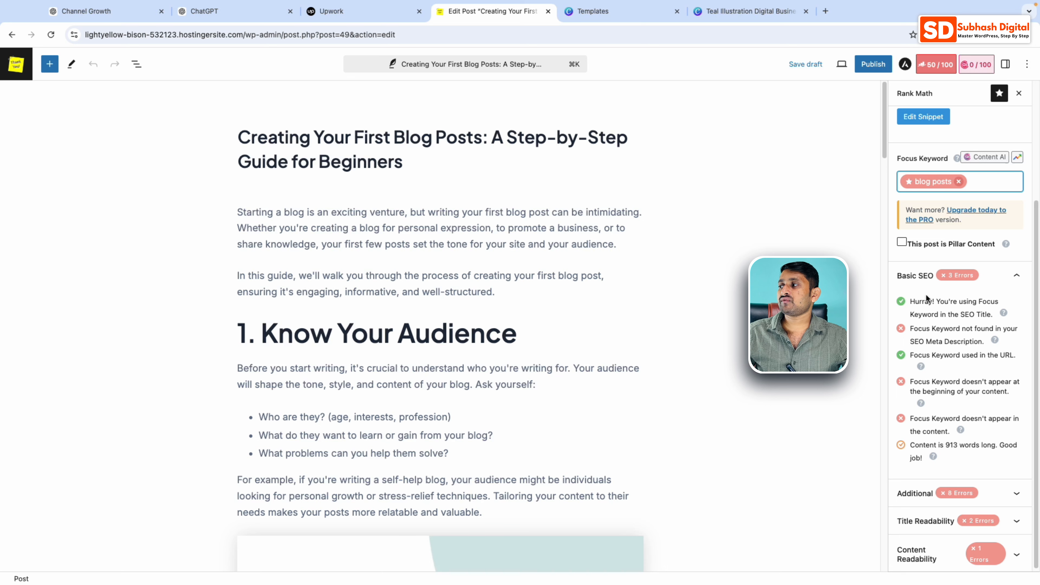
click(918, 353)
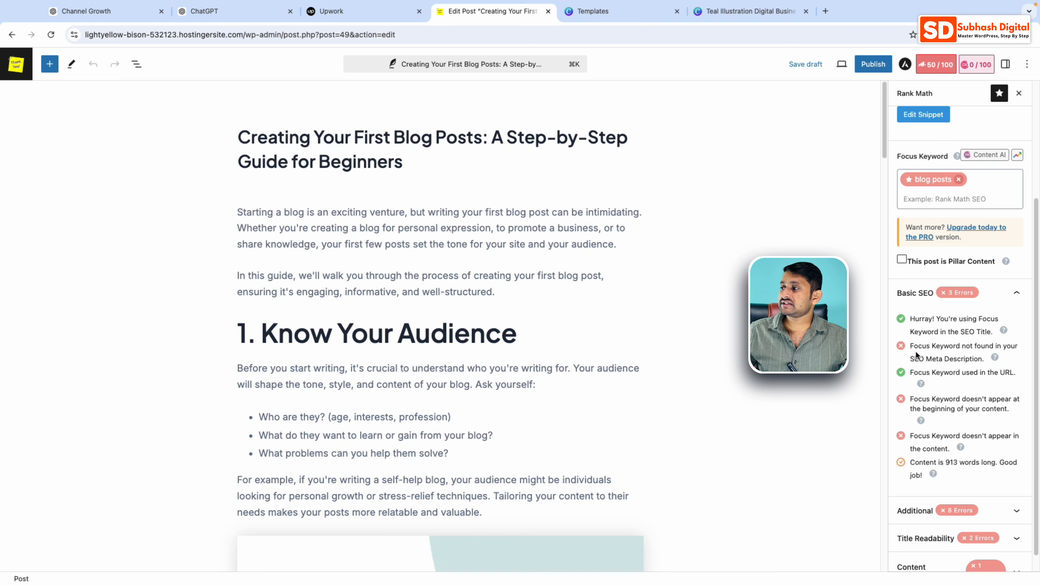